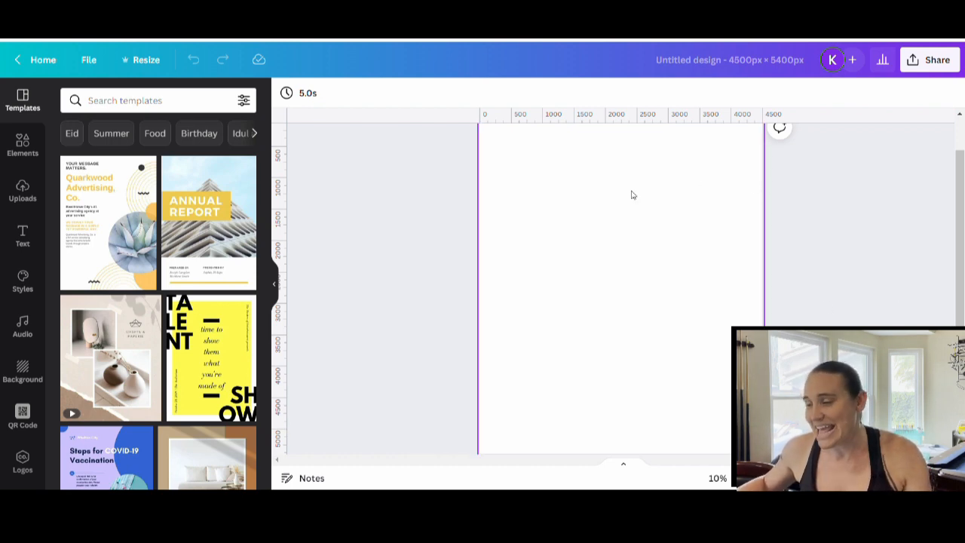
Set the blank page's background color to black.
click(558, 239)
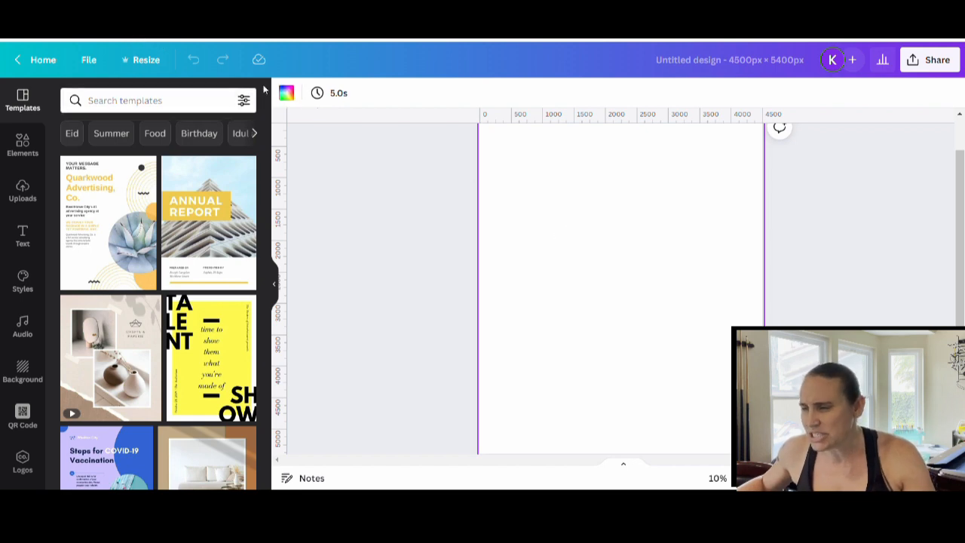
click(285, 93)
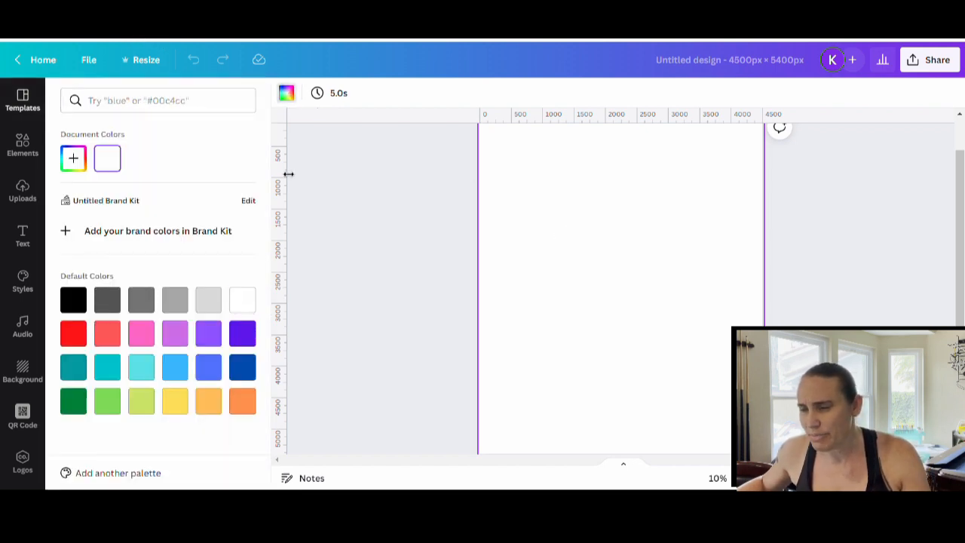
click(76, 301)
click(323, 233)
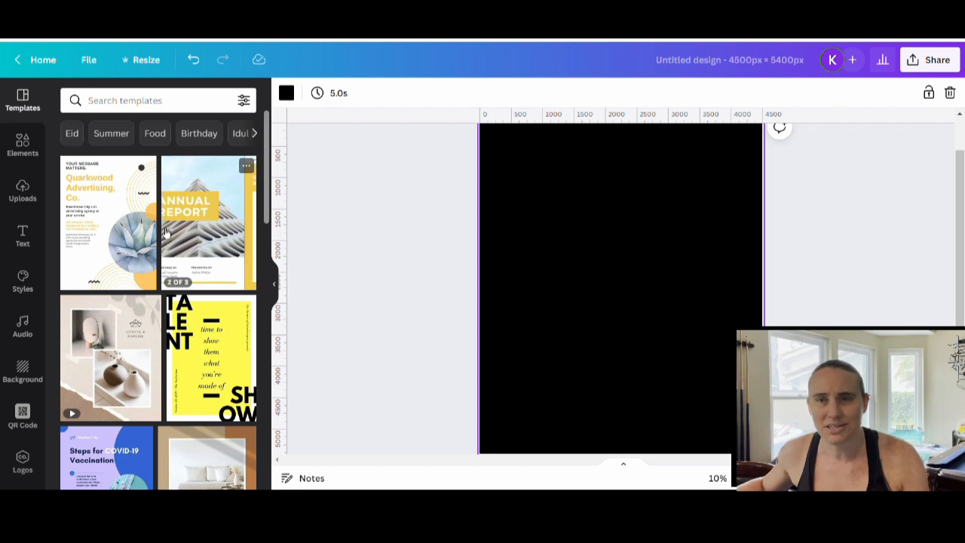
Search the templates for "TROPICAL SHIRT" and apply the navy Venice Beach Hawaii surfing design with blue palm trees to the page.
click(152, 104)
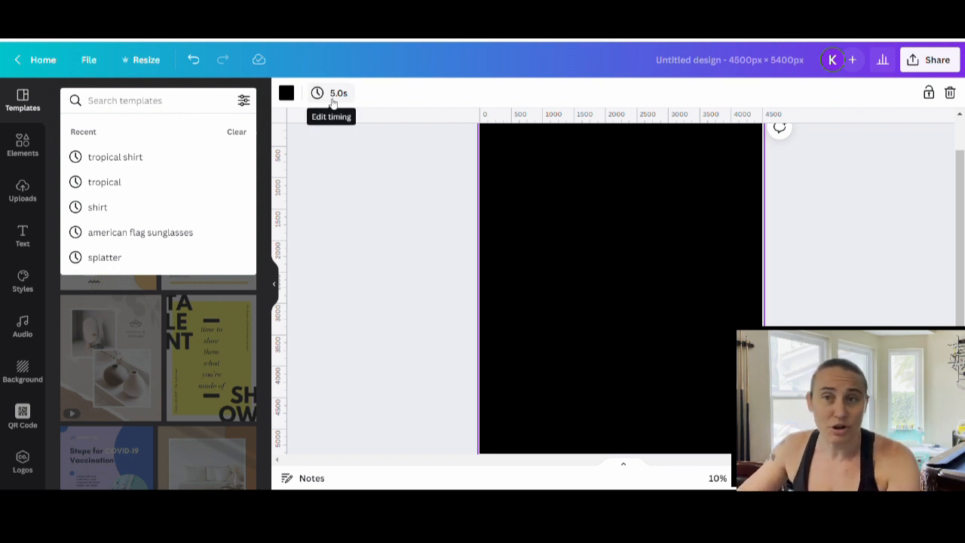
text(T)
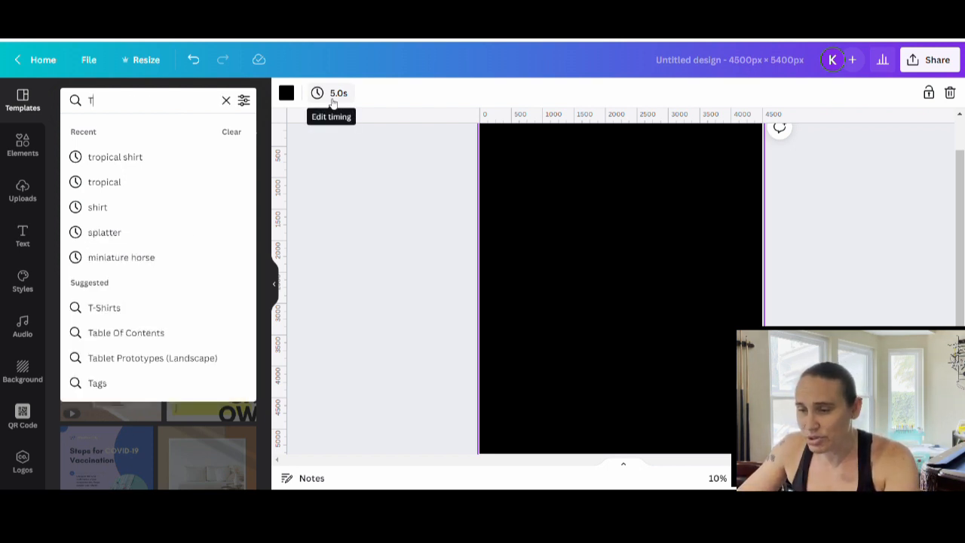
text(ROPICAL)
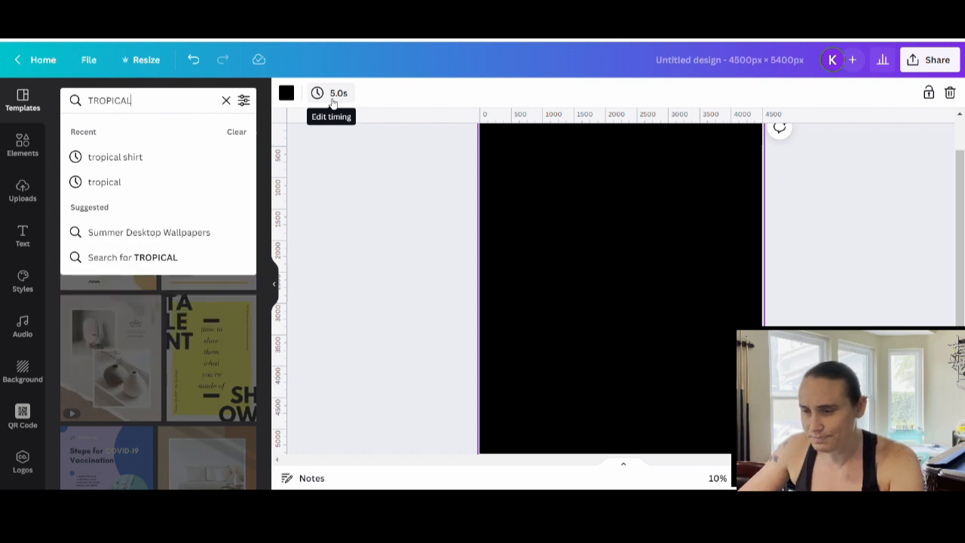
text( SHIRT)
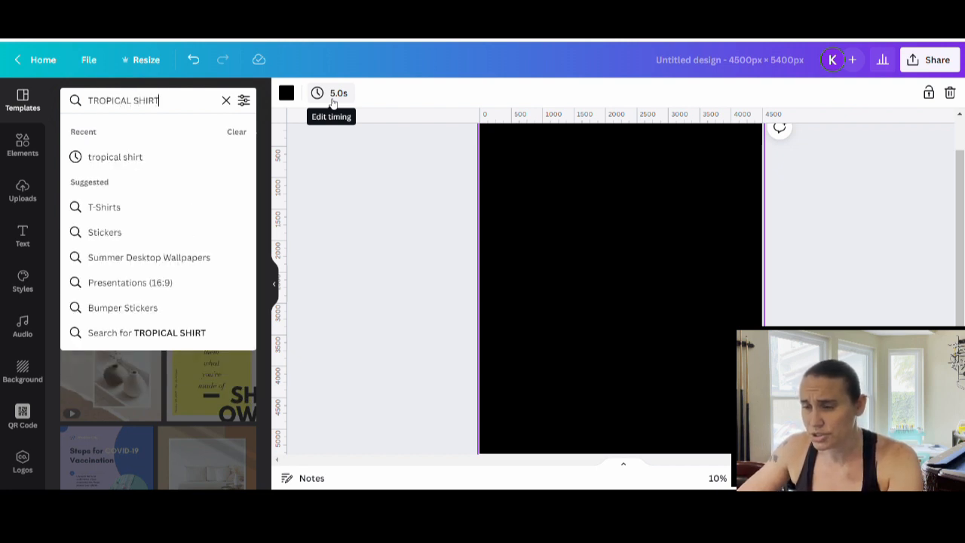
key(Return)
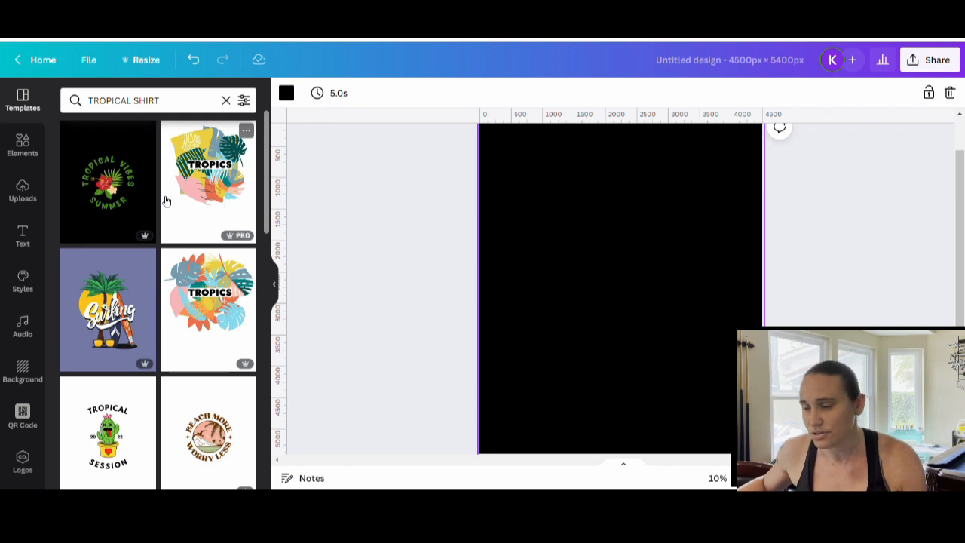
scroll(187, 177, down, 5)
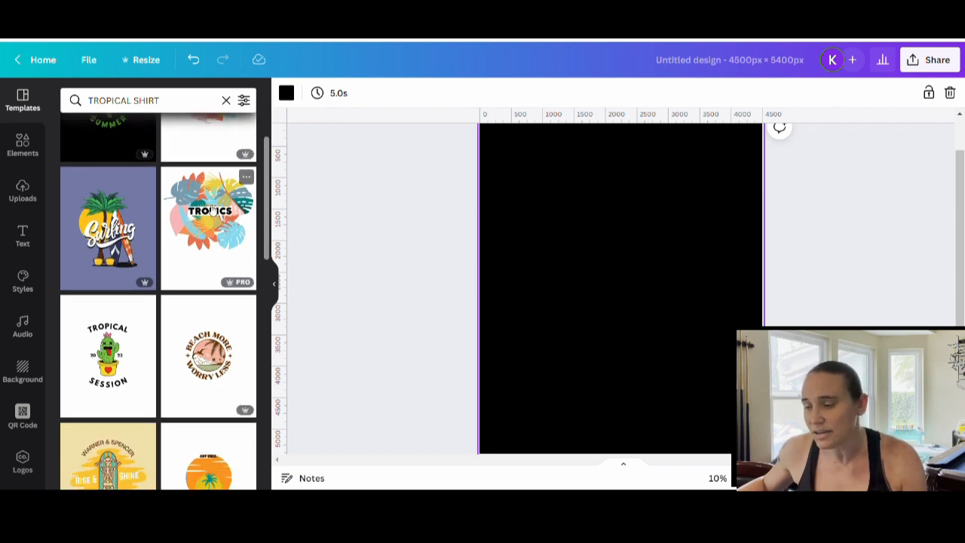
scroll(192, 217, down, 2)
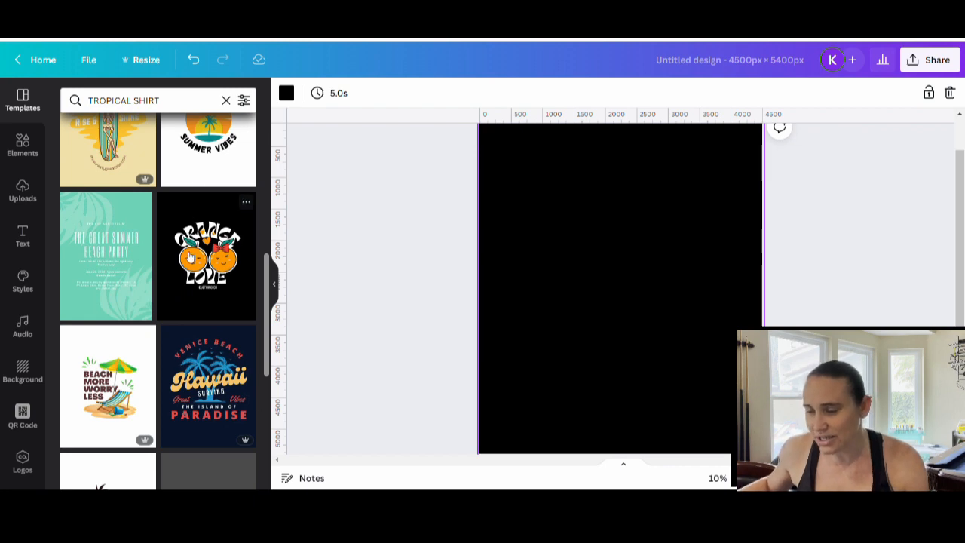
scroll(191, 256, down, 2)
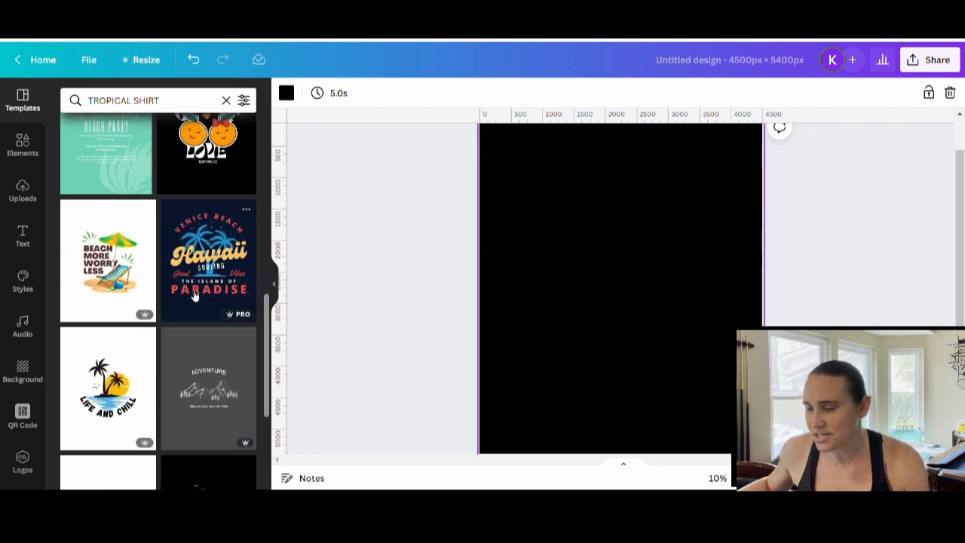
click(210, 258)
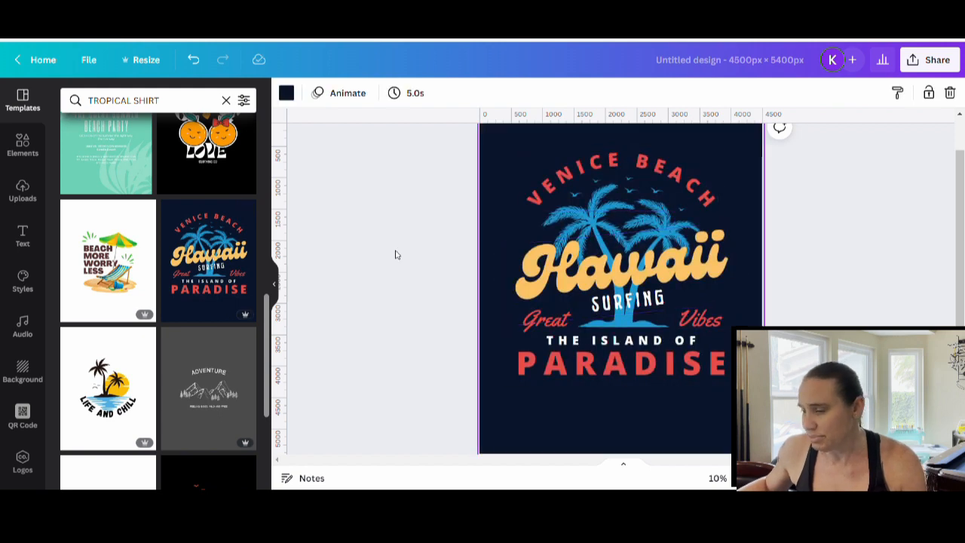
click(274, 285)
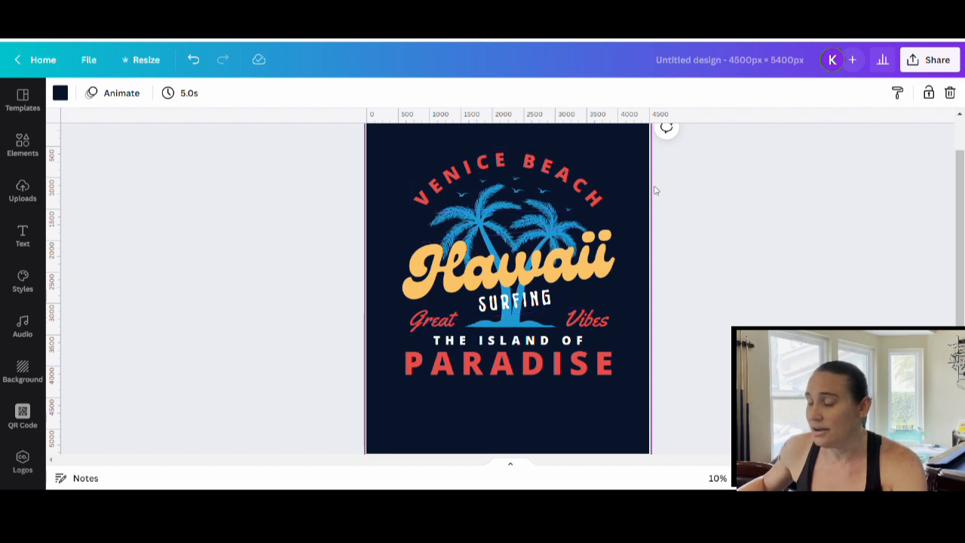
Replace the arched VENICE BEACH text above the palm trees with "LAGUNA NIGUEL".
click(599, 198)
click(601, 197)
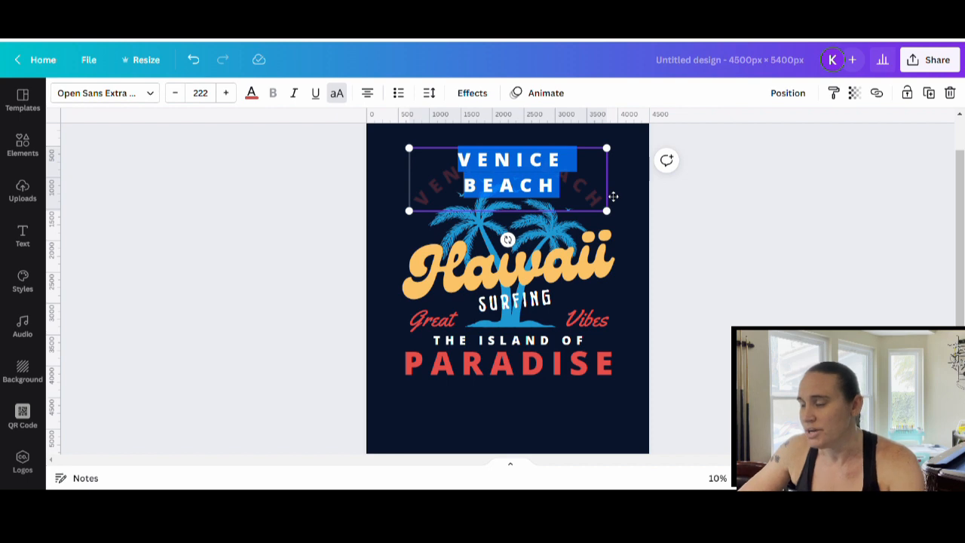
key(BackSpace)
text(LAGUN)
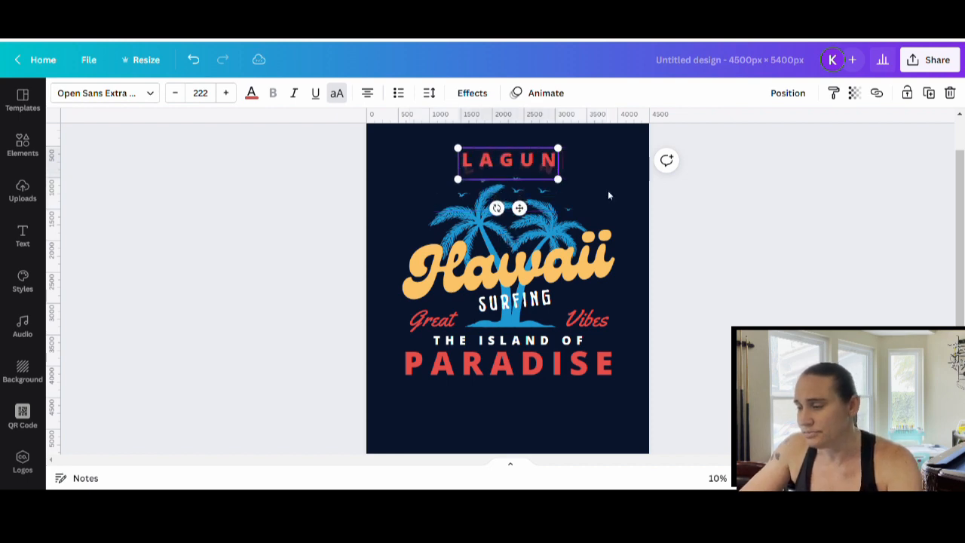
text(A NIGUEL)
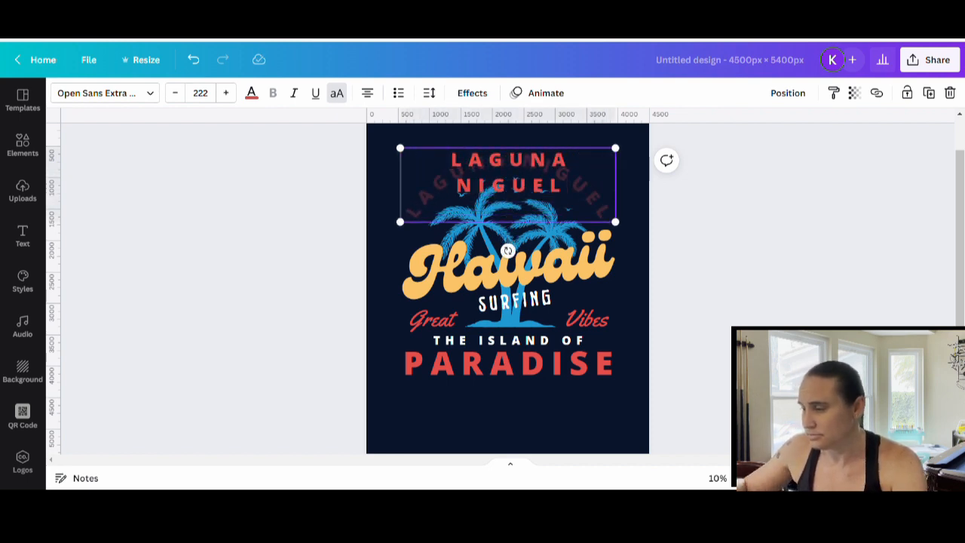
click(779, 229)
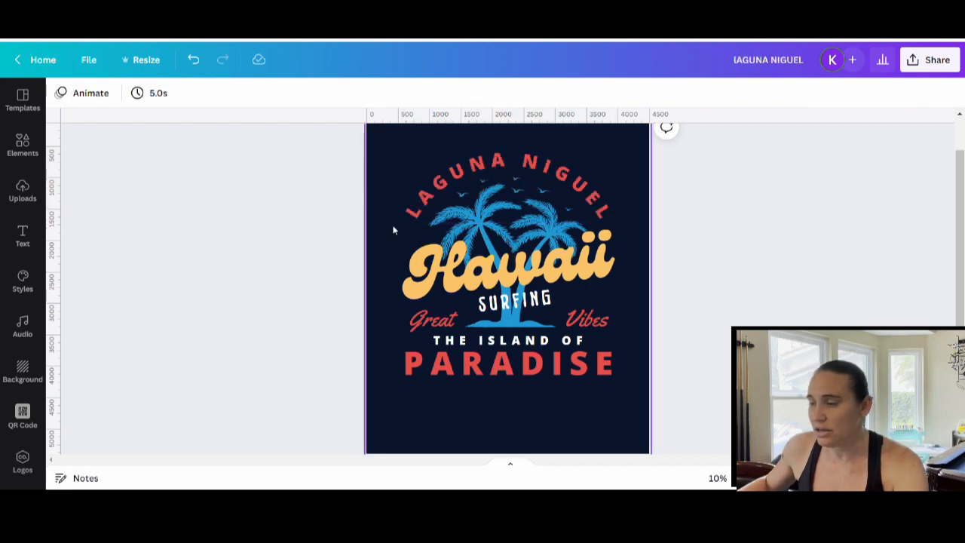
Replace the large yellow script word Hawaii with "California".
click(565, 255)
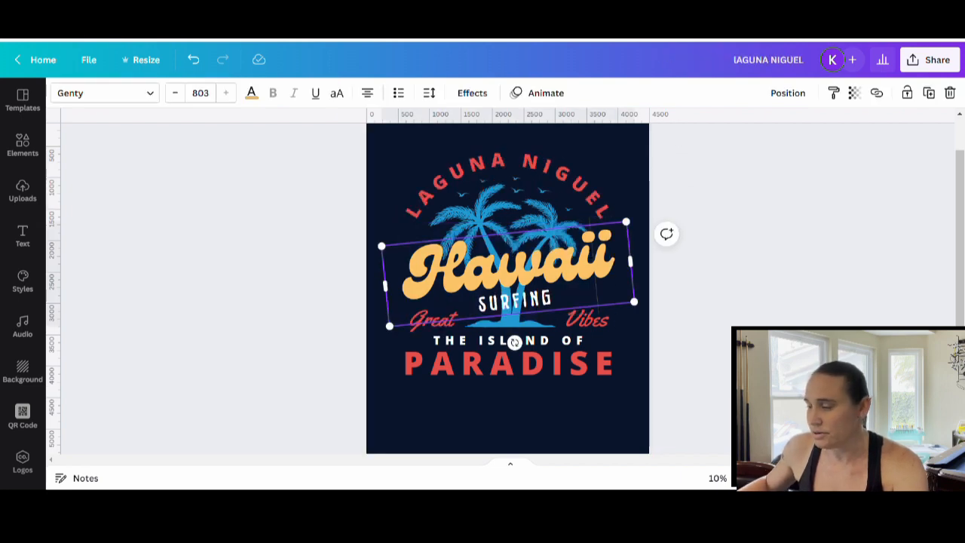
drag(609, 263, 351, 286)
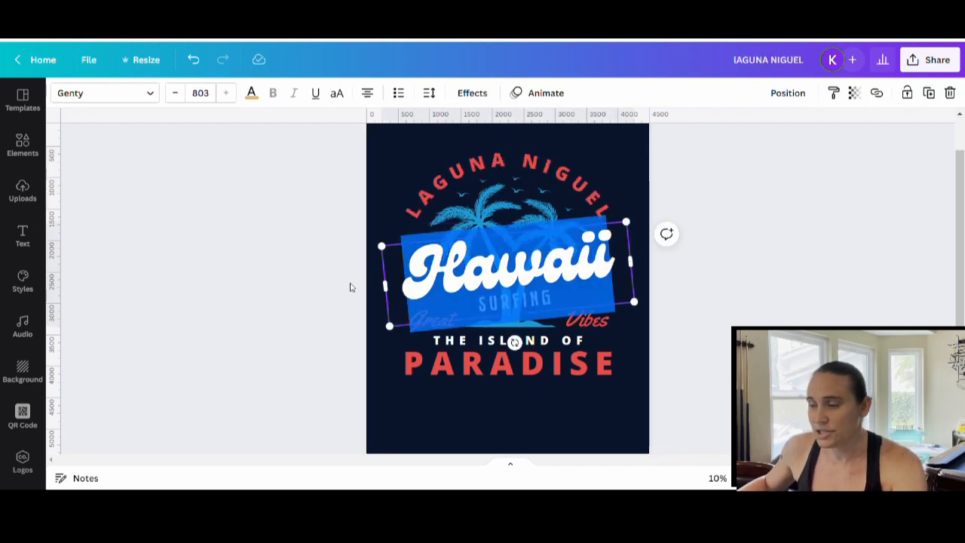
text(CALI)
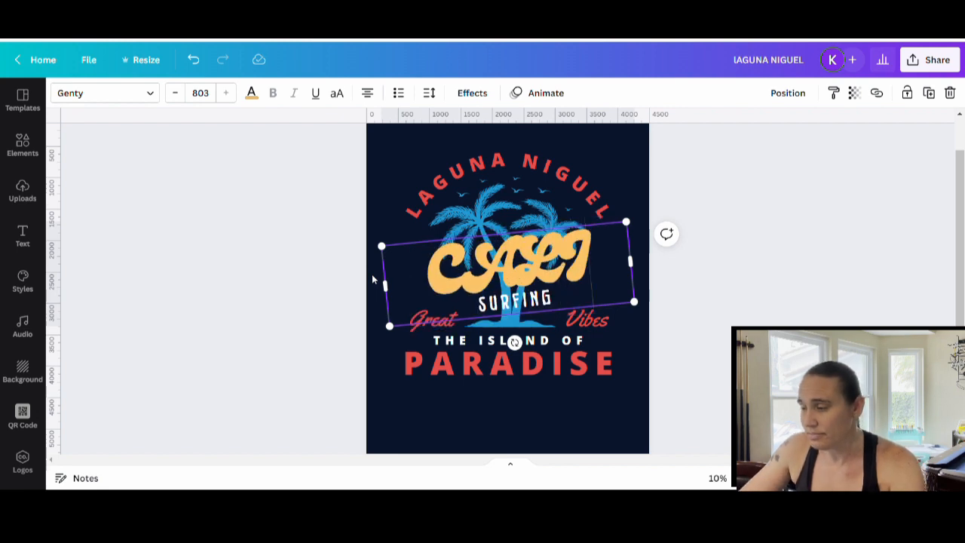
key(BackSpace)
key(BackSpace)
key(BackSpace)
text(a)
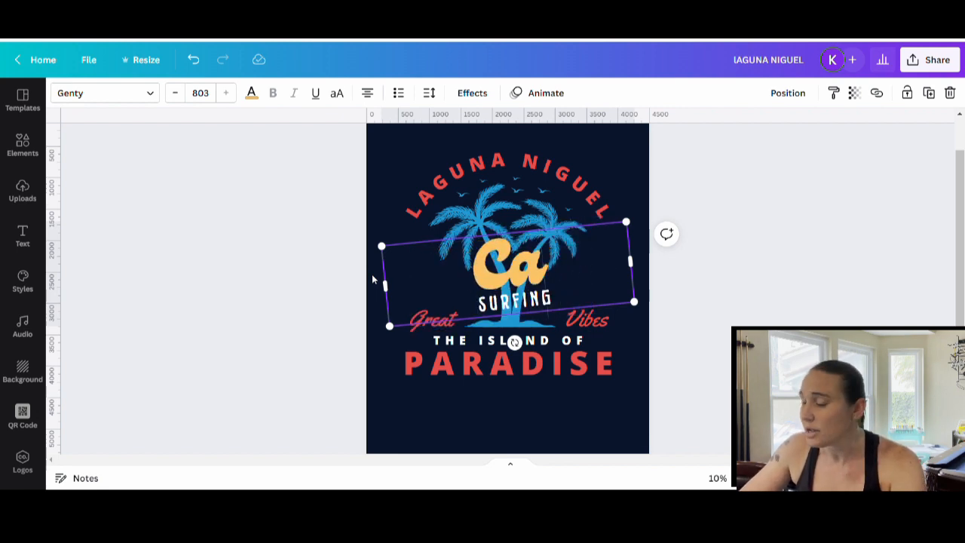
text(lifornia)
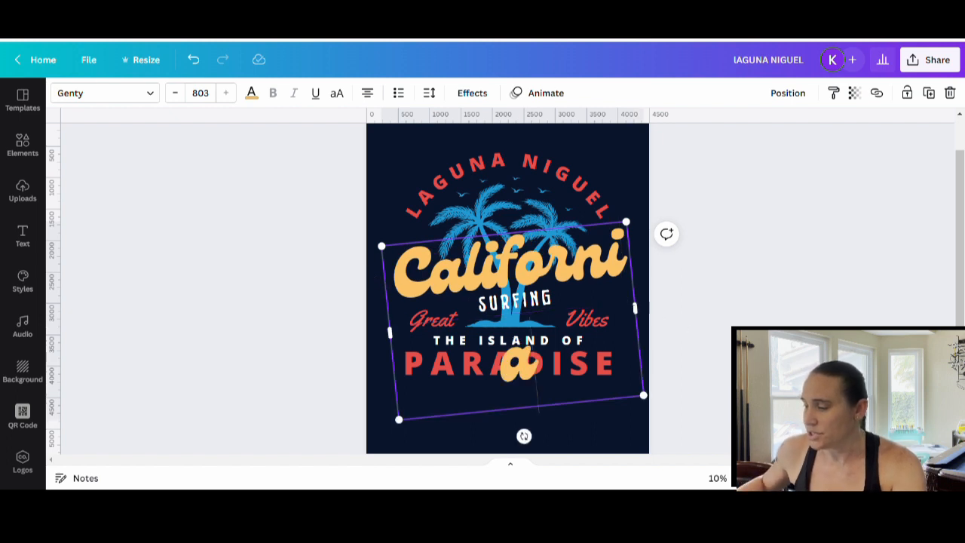
Widen the California text box so the word fits on one line, and shift it slightly to the right.
mouse_move(640, 309)
mouse_down()
mouse_move(657, 302)
mouse_move(635, 304)
mouse_up()
click(683, 301)
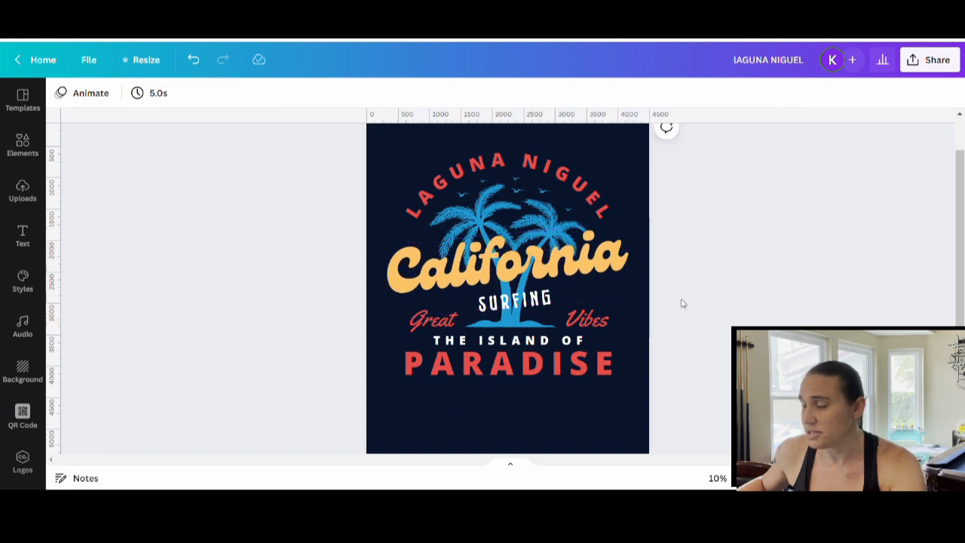
drag(509, 260, 516, 260)
click(702, 299)
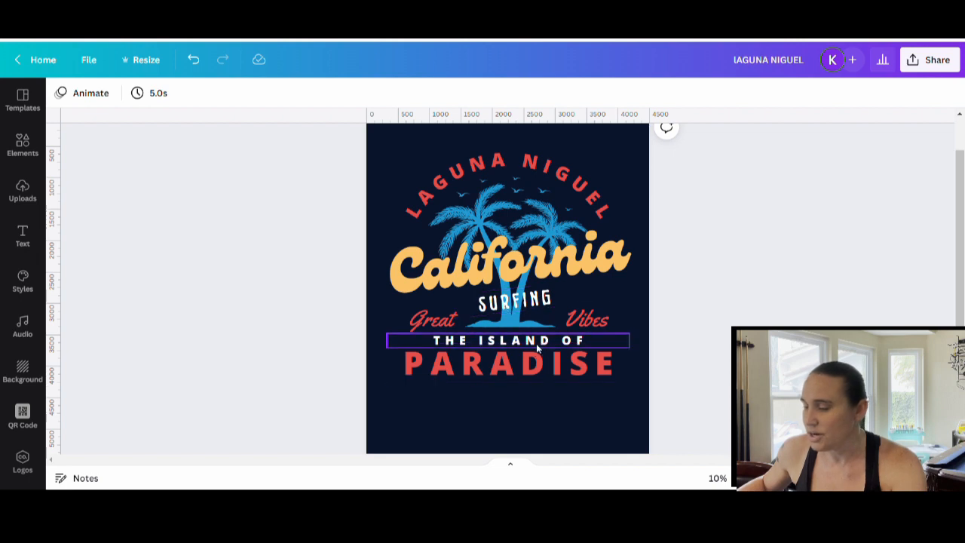
Replace the white line THE ISLAND OF with "THERAPY DESIGNS".
click(579, 340)
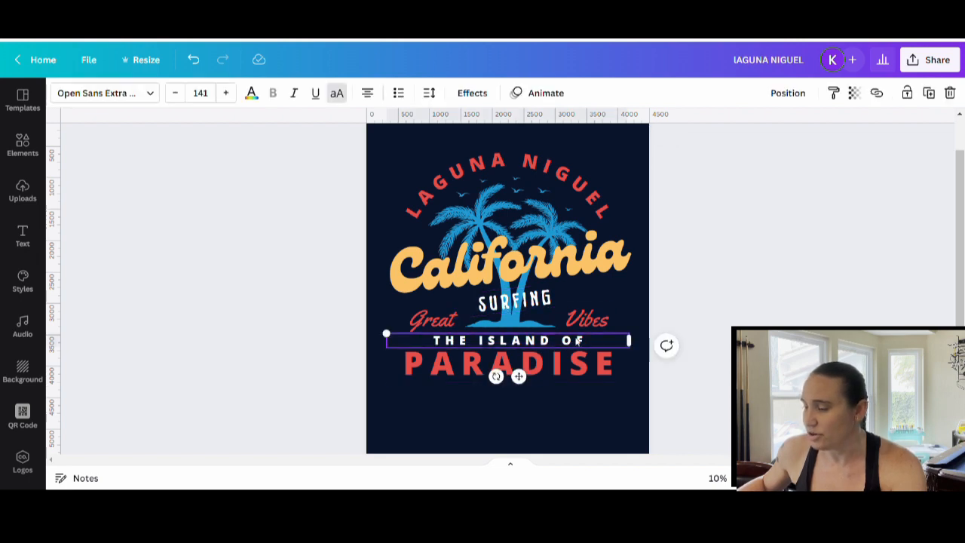
double_click(579, 340)
text(THE)
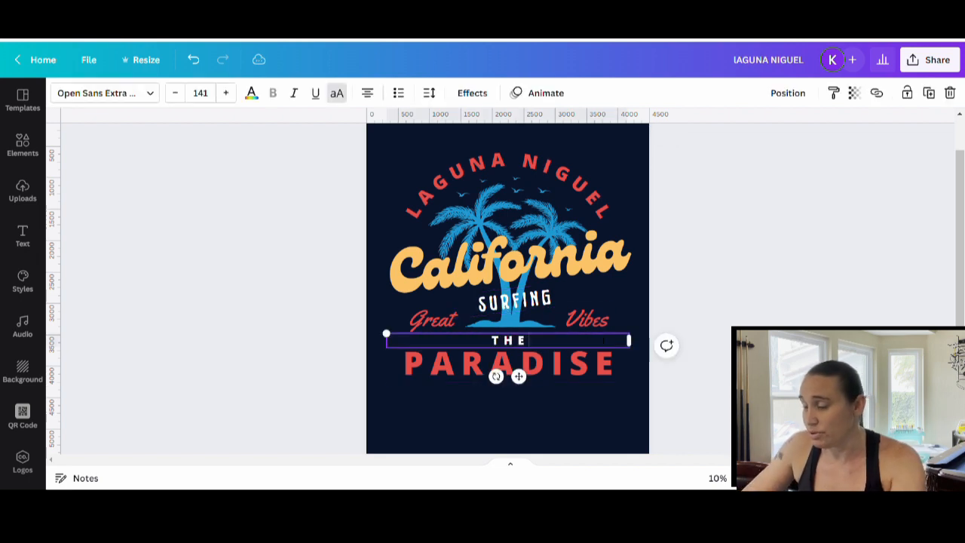
text(RAPY DESIGNS)
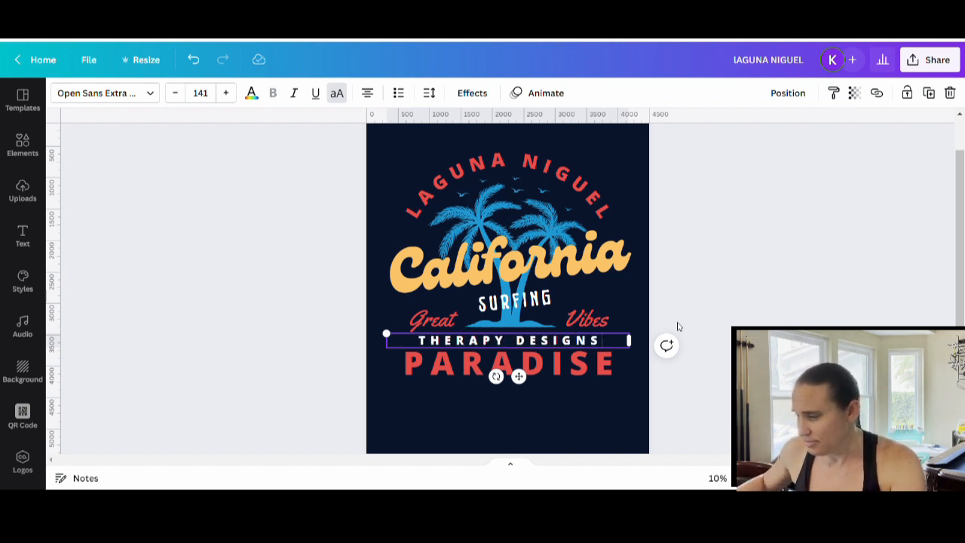
click(597, 404)
Move PARADISE down to the page's lower edge and enlarge THERAPY DESIGNS to font size 182, about 3,900 px wide.
click(538, 348)
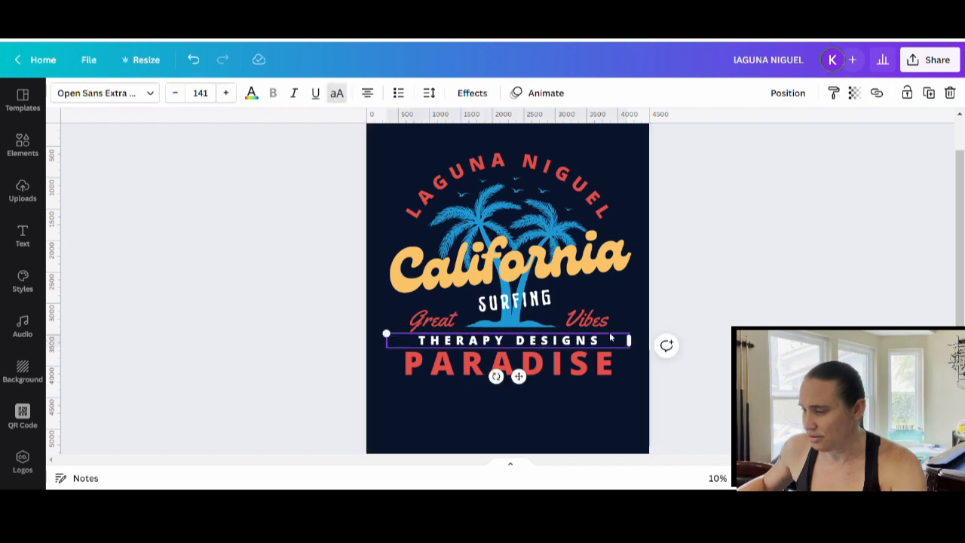
drag(630, 341, 576, 469)
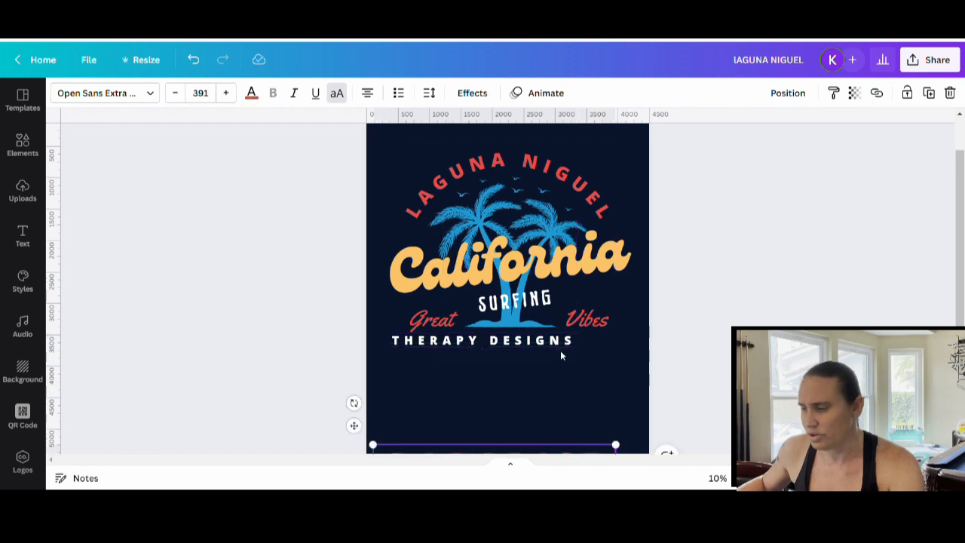
click(560, 345)
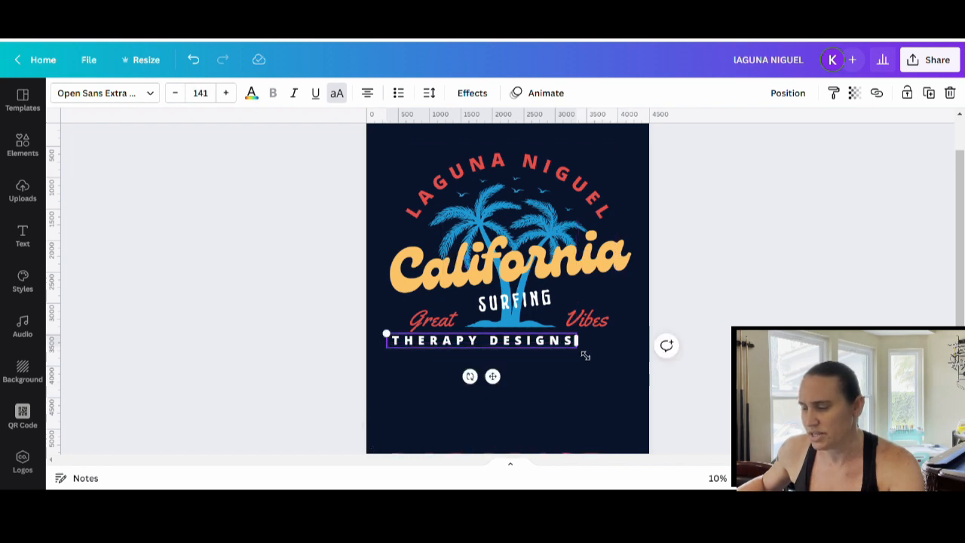
drag(580, 349, 637, 380)
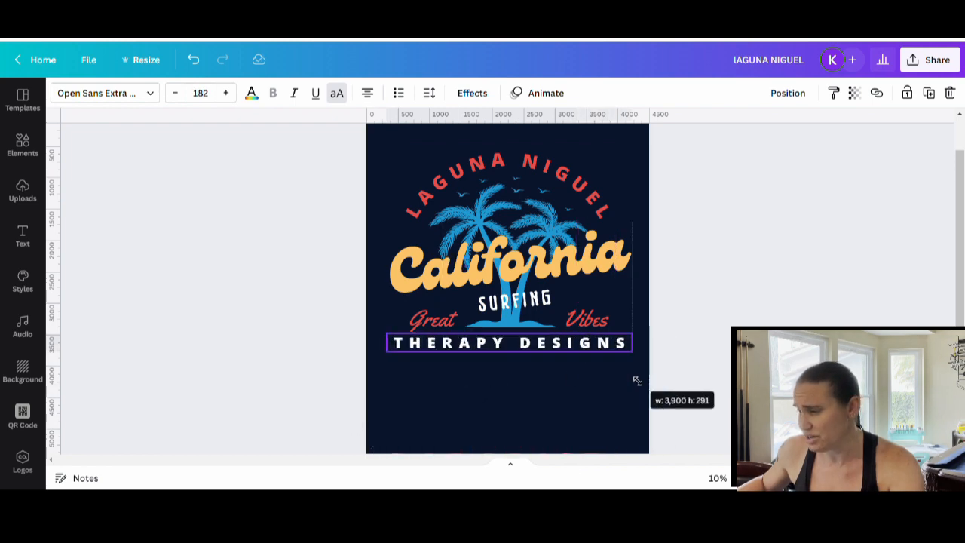
click(681, 381)
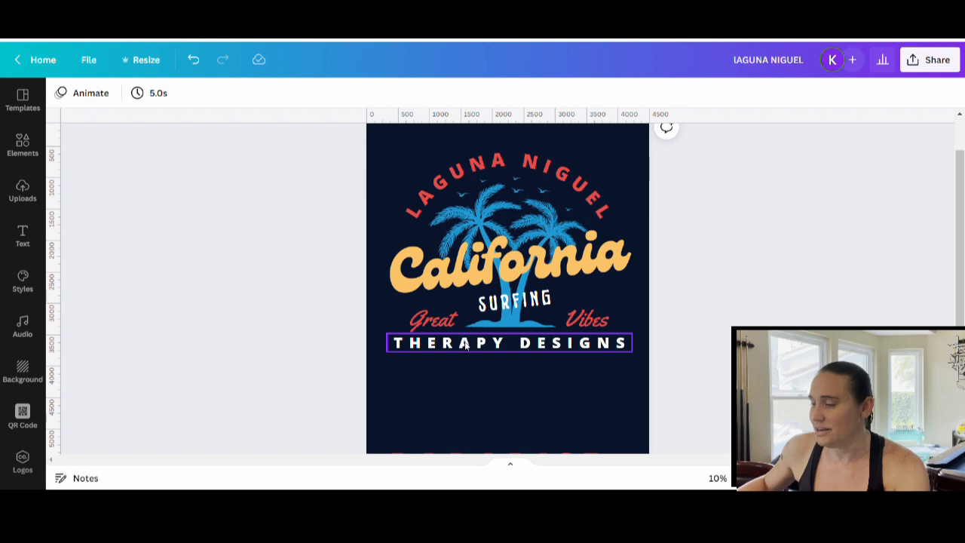
Replace the slanted white word SURFING beneath California with "EST2020".
click(527, 302)
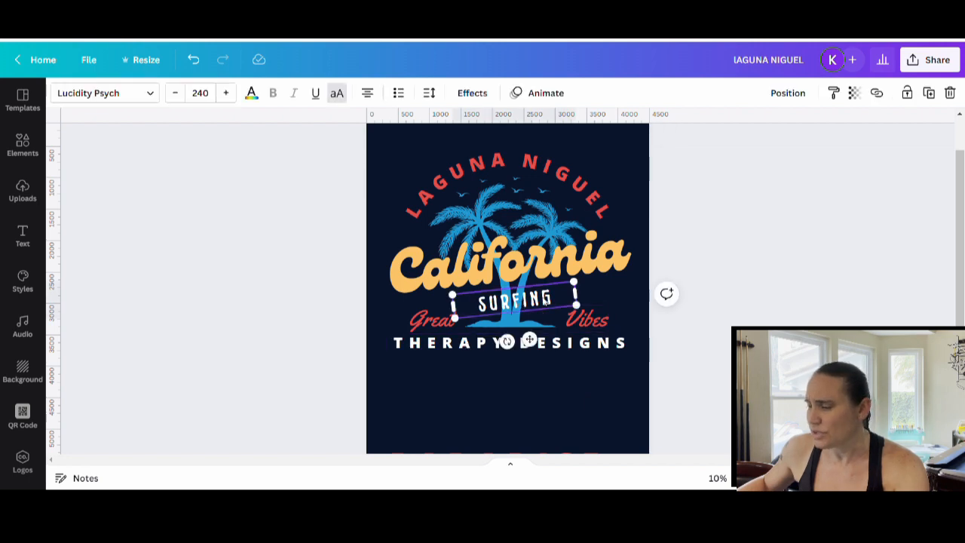
click(527, 301)
text(EST2020)
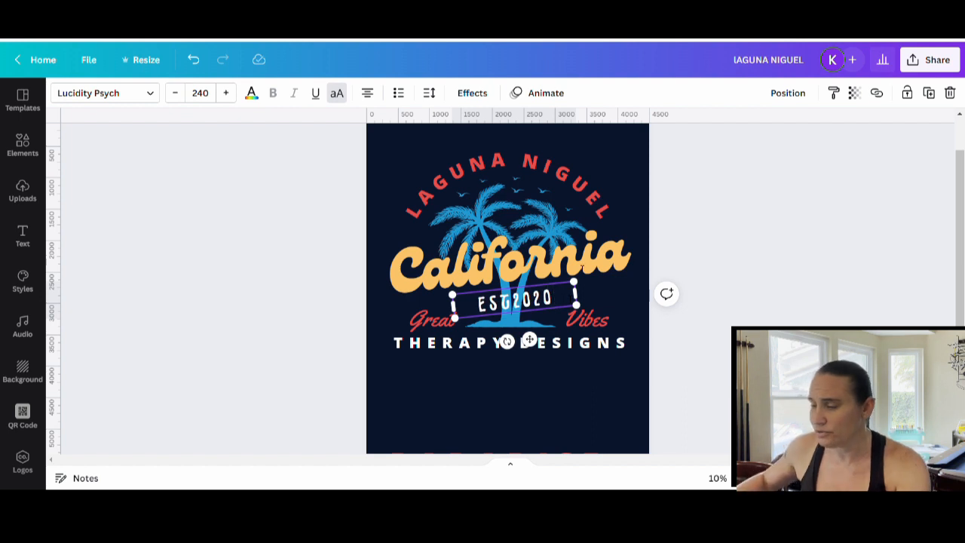
click(552, 399)
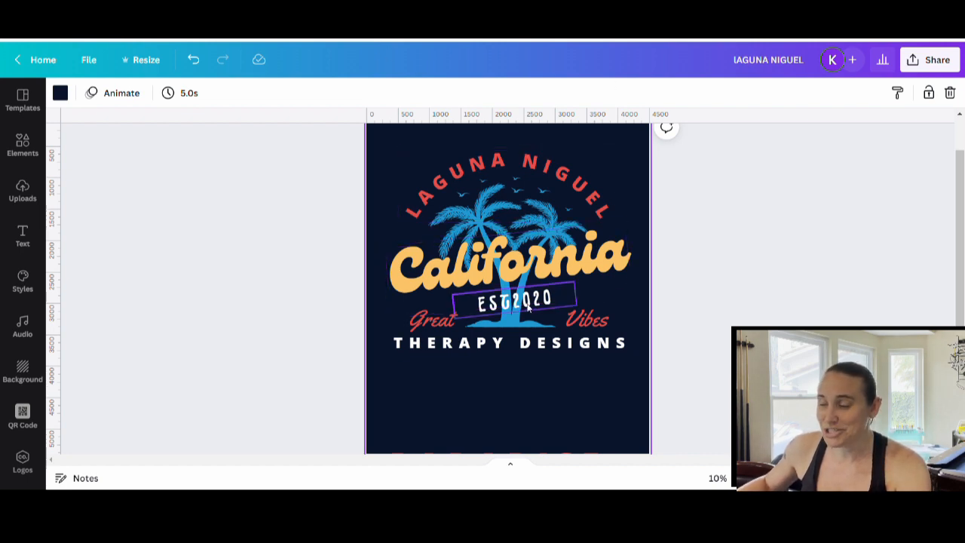
Straighten EST2020 to horizontal and fit it at font size 158 directly beneath the right end of THERAPY DESIGNS.
drag(503, 309, 564, 378)
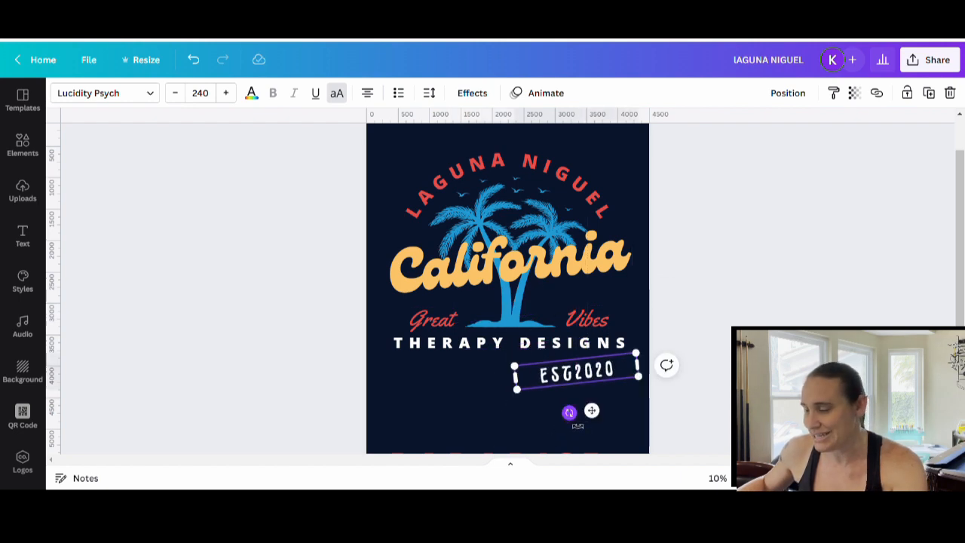
drag(569, 412, 565, 412)
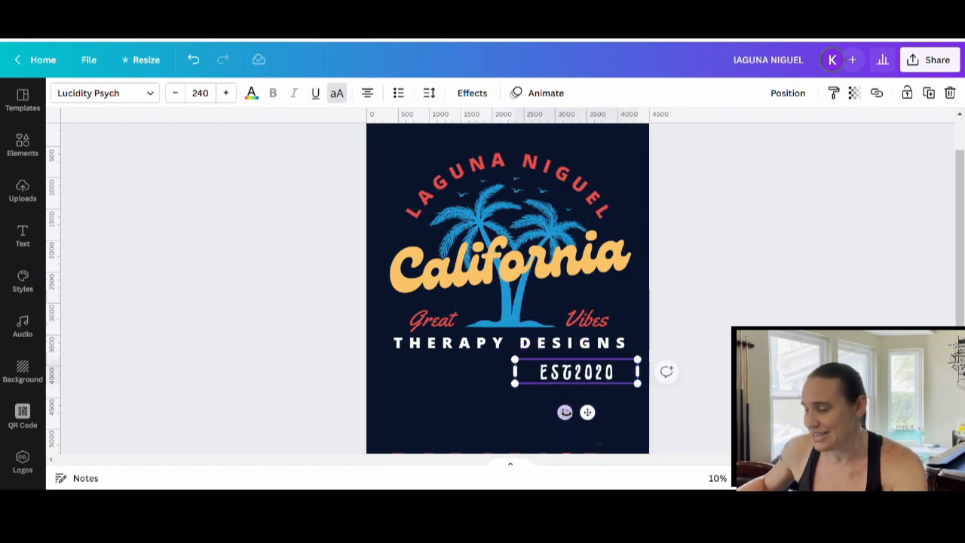
drag(516, 385, 556, 376)
click(527, 398)
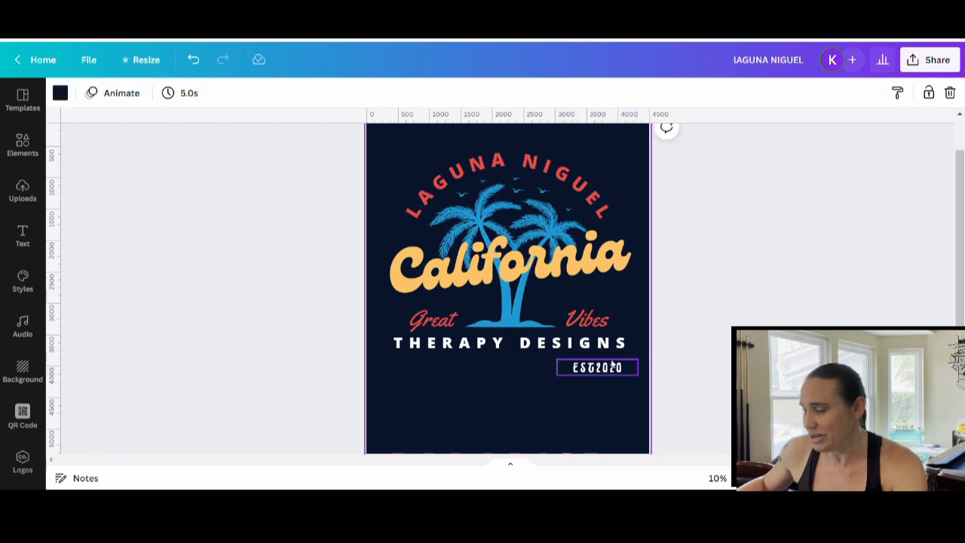
click(611, 366)
drag(611, 365, 614, 363)
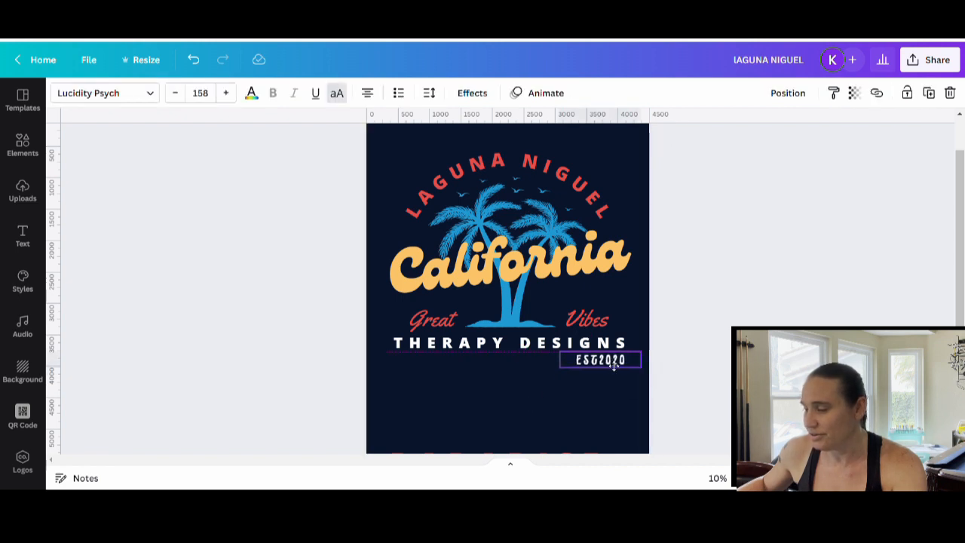
click(566, 373)
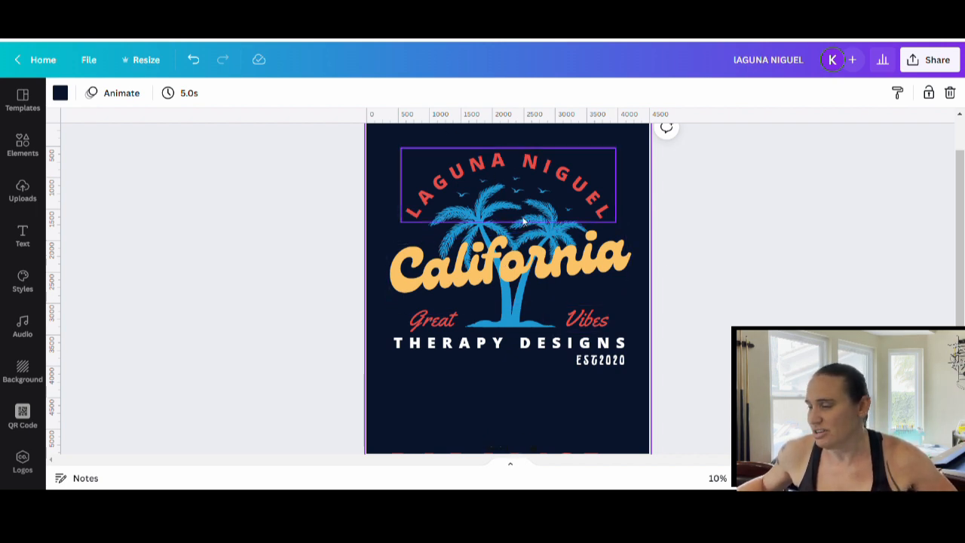
Try two turquoise shades on the arched LAGUNA NIGUEL text and restore its red colour.
click(526, 160)
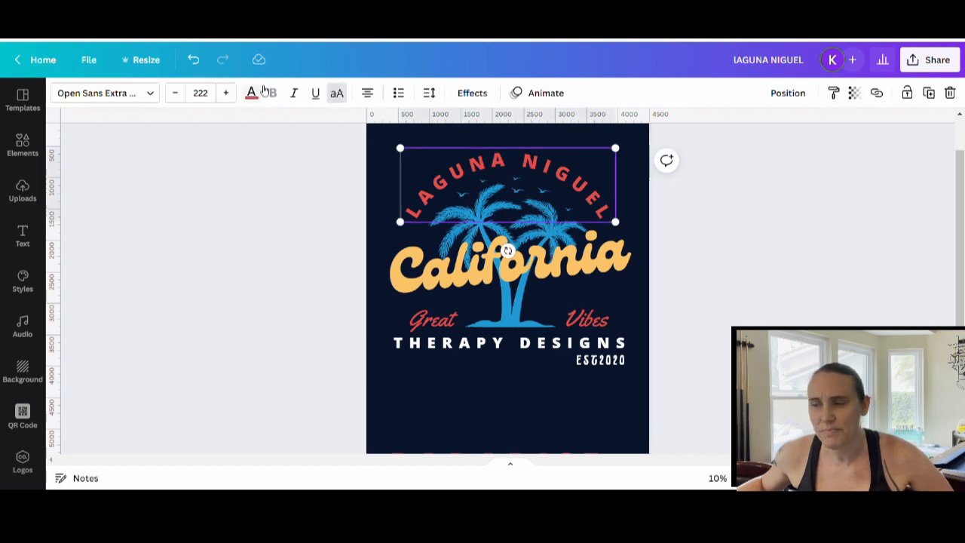
click(251, 93)
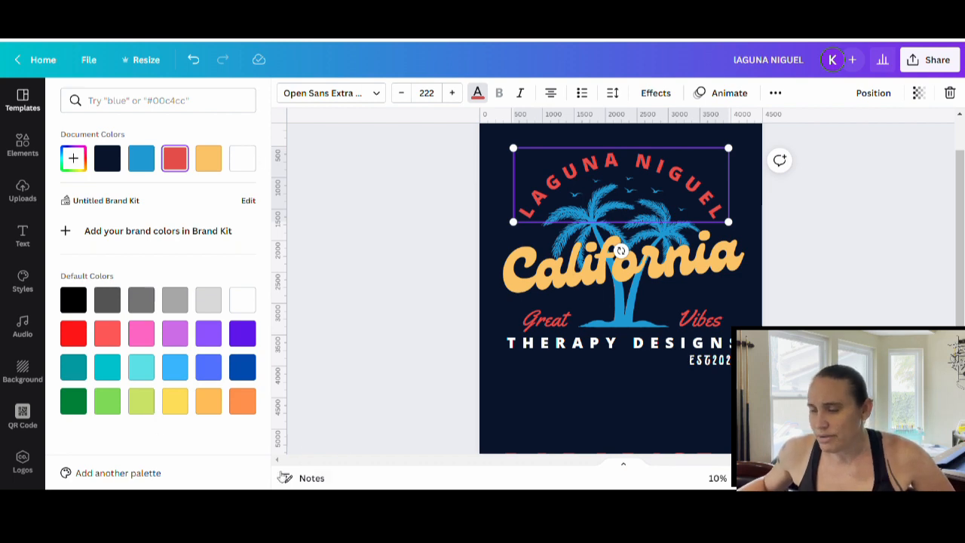
click(107, 367)
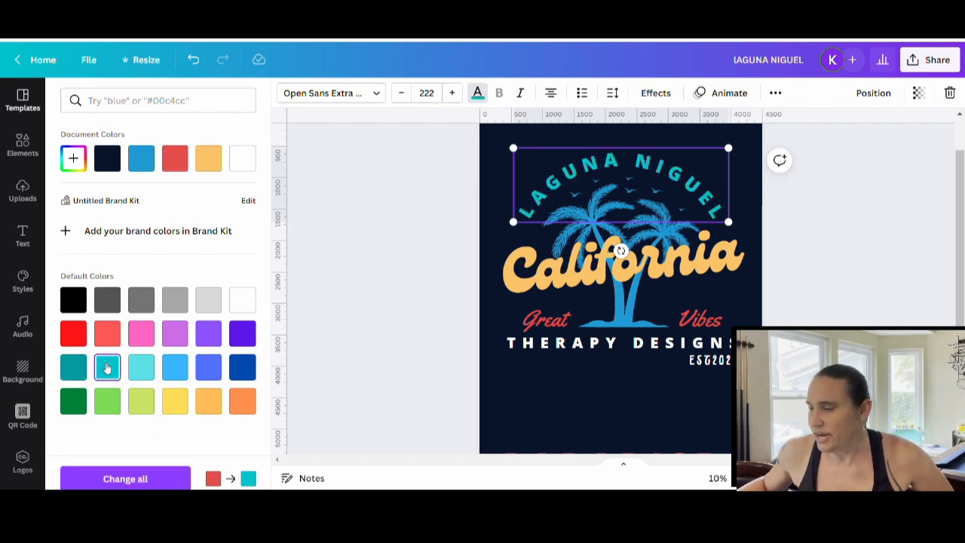
click(138, 366)
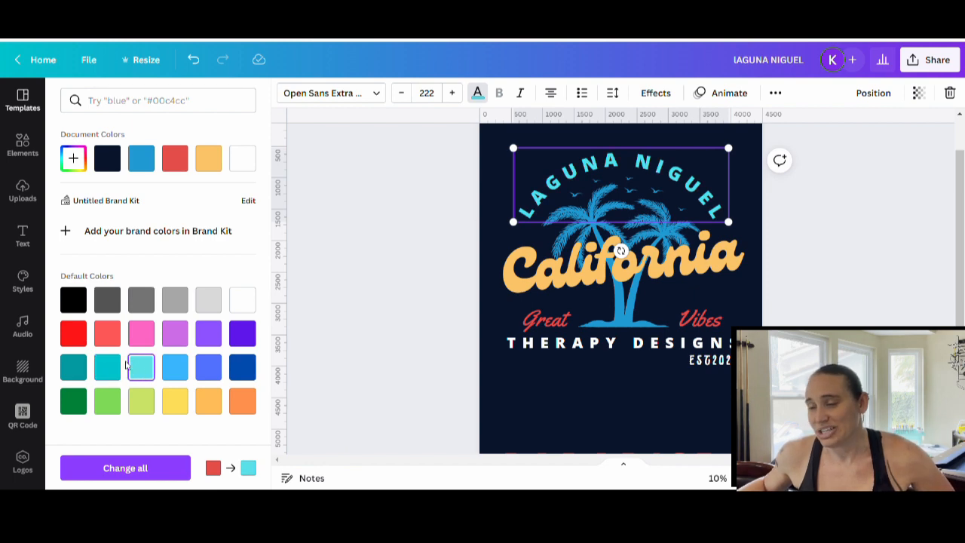
click(179, 168)
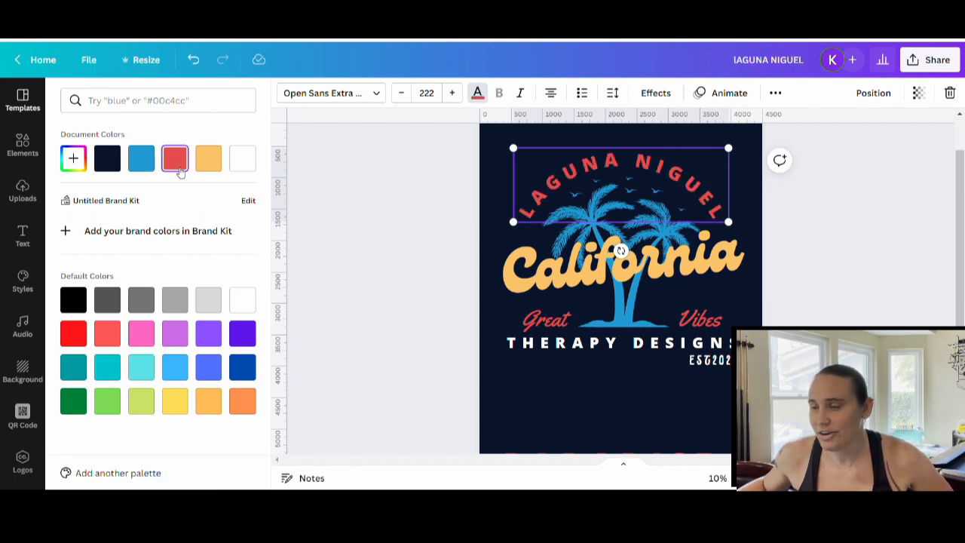
Try light turquoise and white on the California text and restore its yellow-orange colour.
click(573, 257)
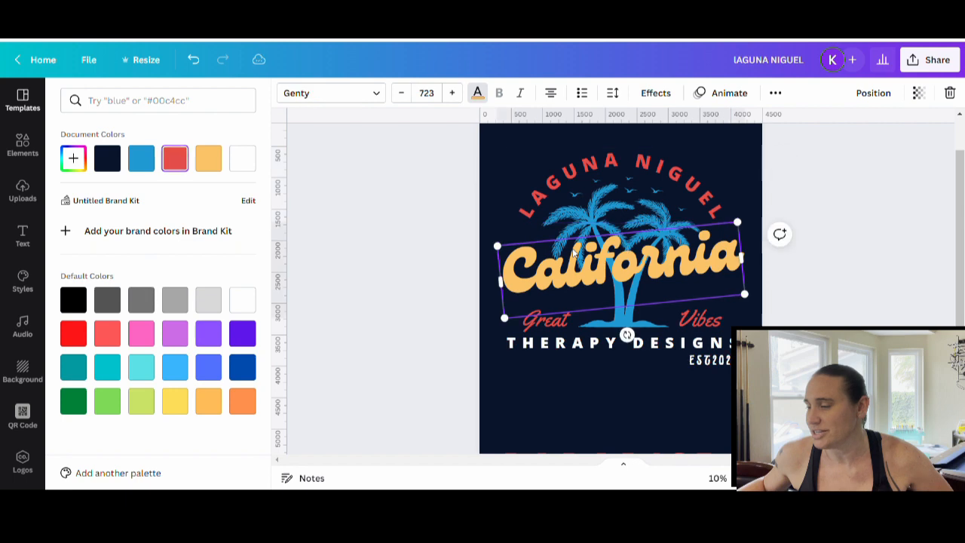
click(140, 368)
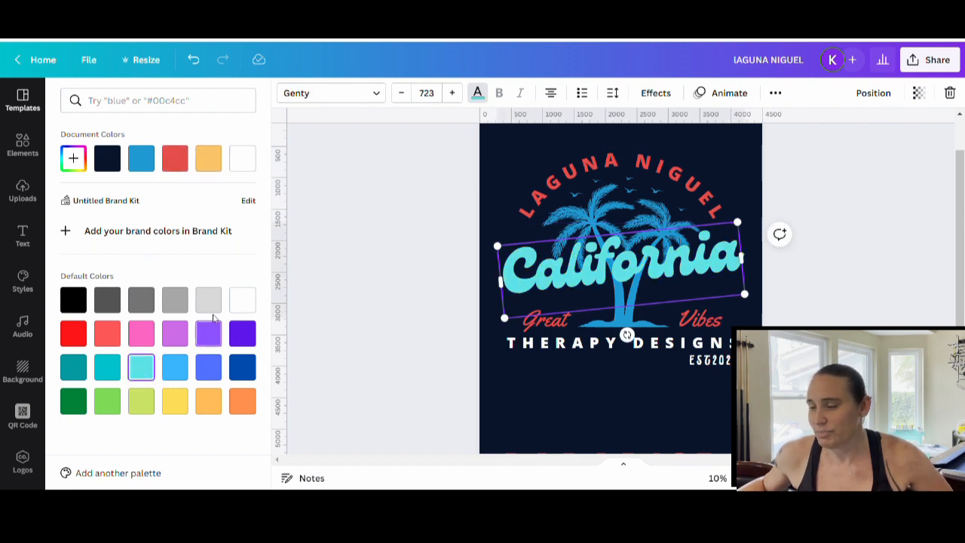
click(241, 299)
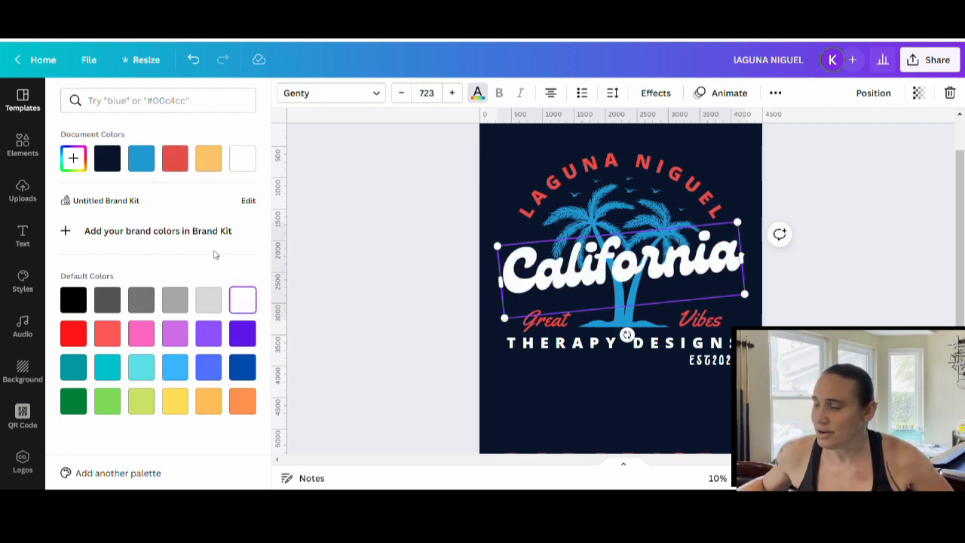
click(214, 163)
click(388, 336)
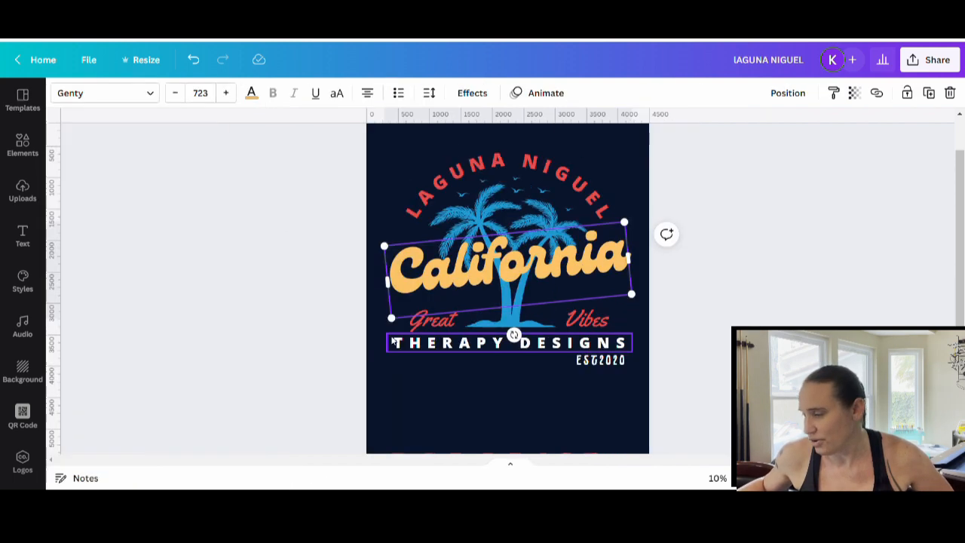
click(510, 428)
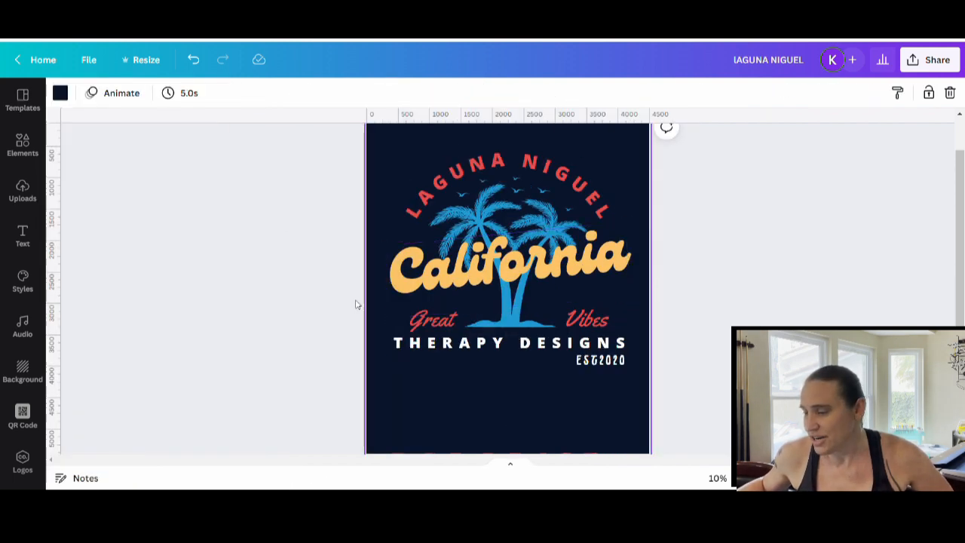
Try the Yellowtail font on EST2020 and switch it back to Lucidity Psych.
click(585, 367)
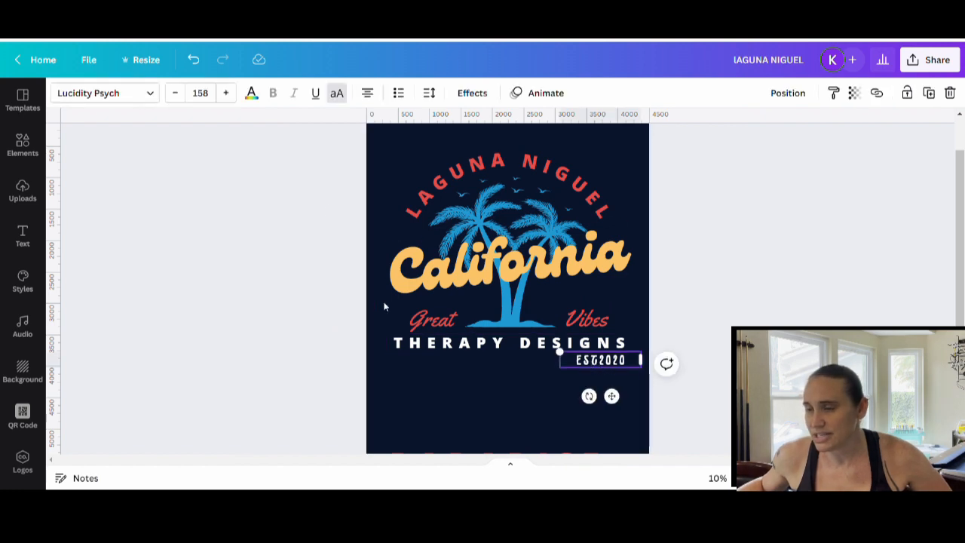
click(121, 92)
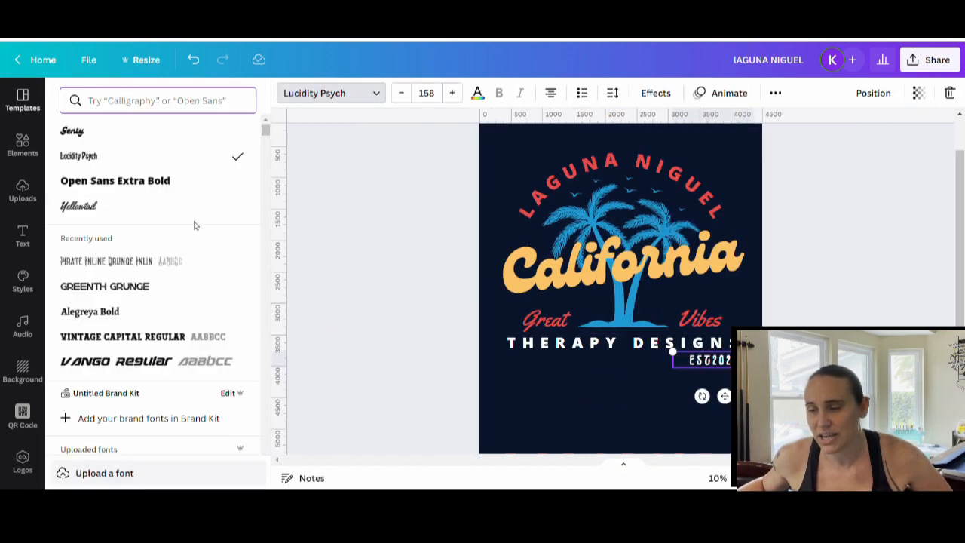
click(80, 207)
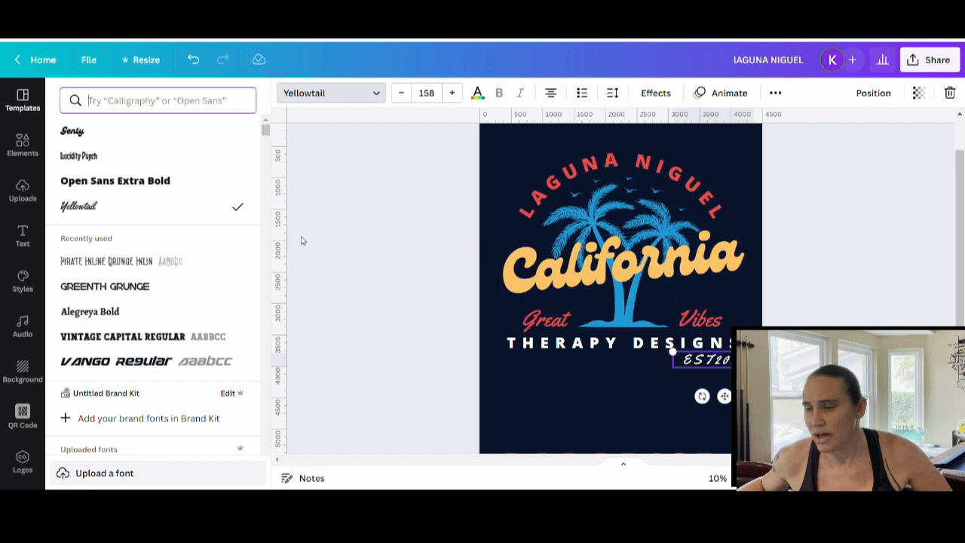
click(85, 160)
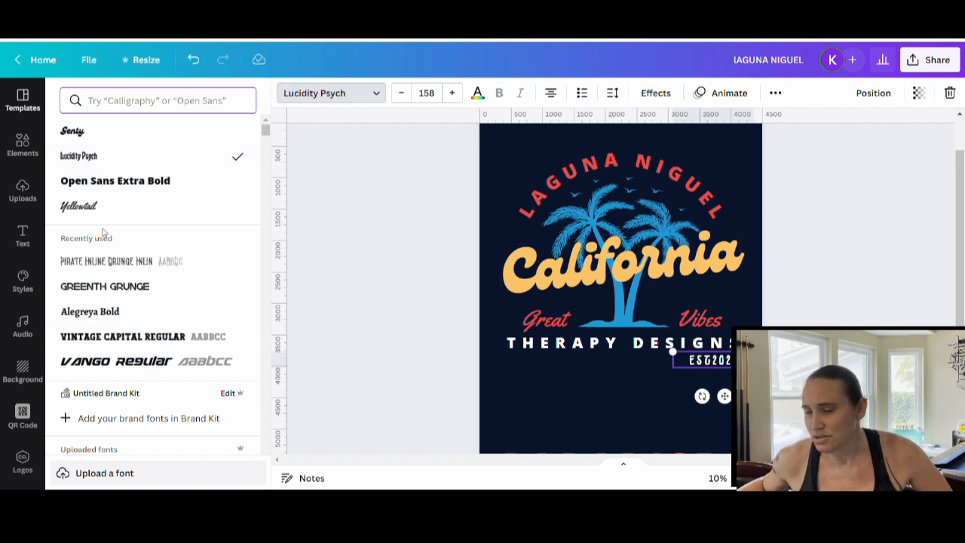
click(434, 334)
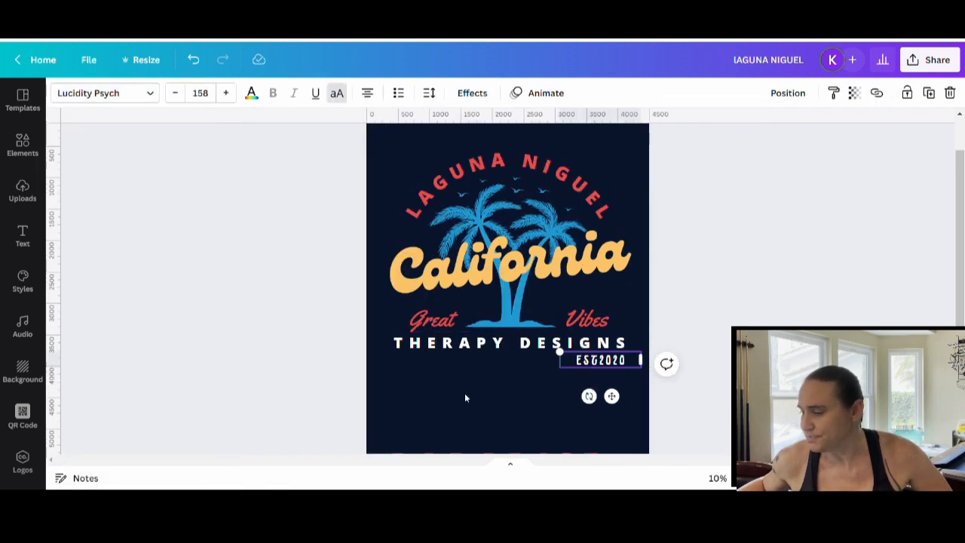
click(465, 395)
click(730, 305)
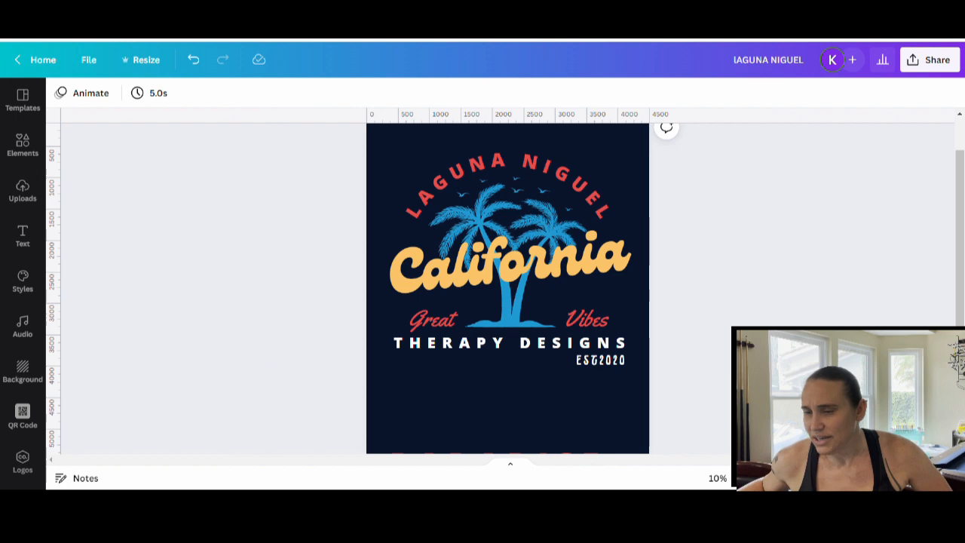
Browse the TROPICAL SHIRT template results for other beach, surf and summer shirt designs.
click(23, 98)
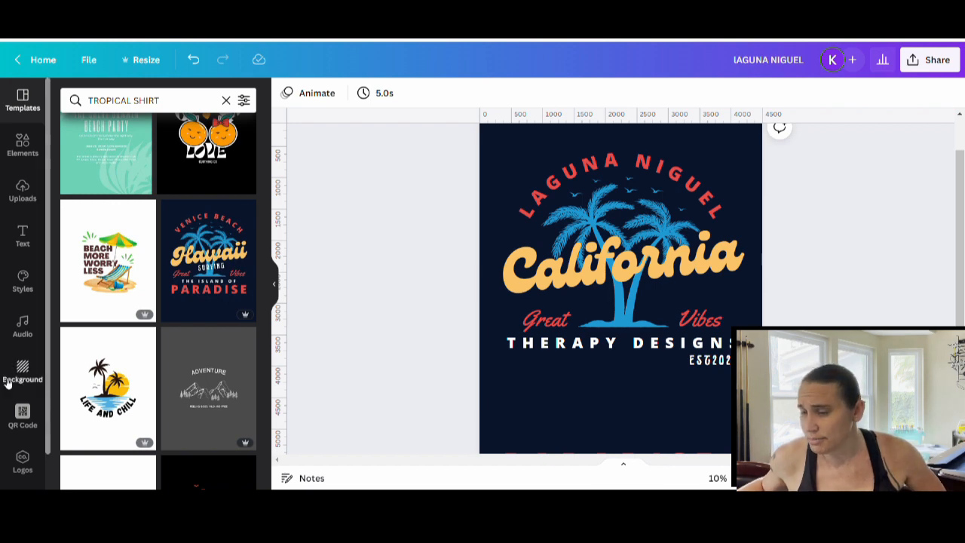
scroll(198, 198, down, 3)
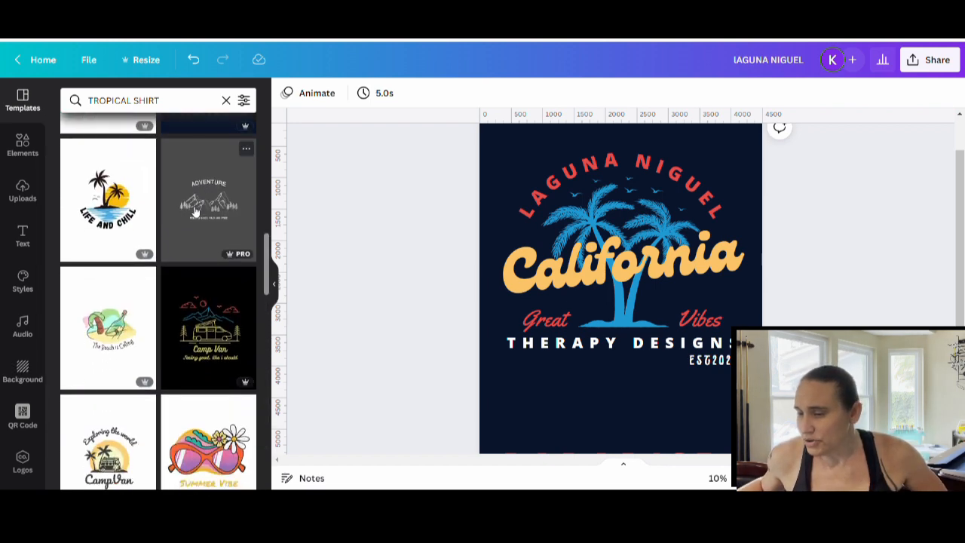
scroll(174, 221, down, 4)
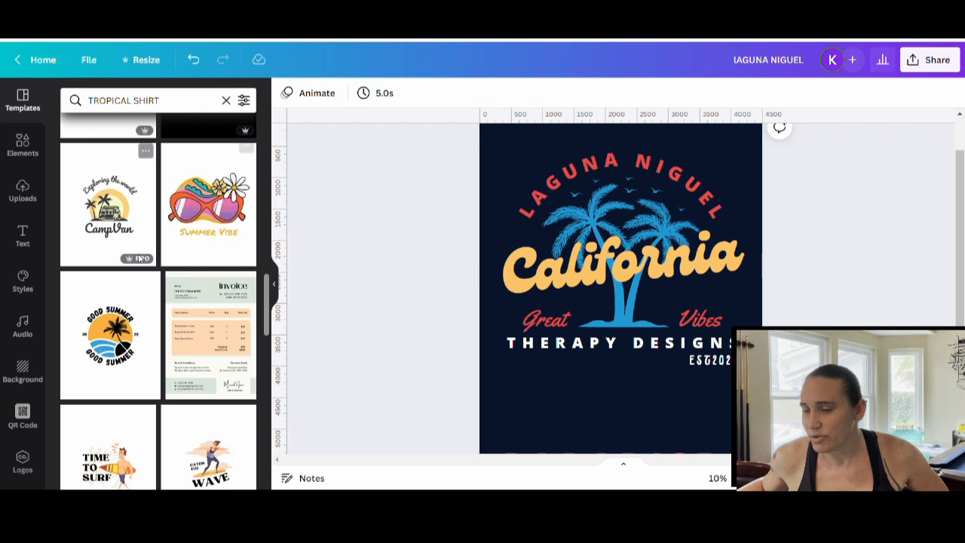
scroll(138, 206, down, 2)
scroll(138, 206, down, 2)
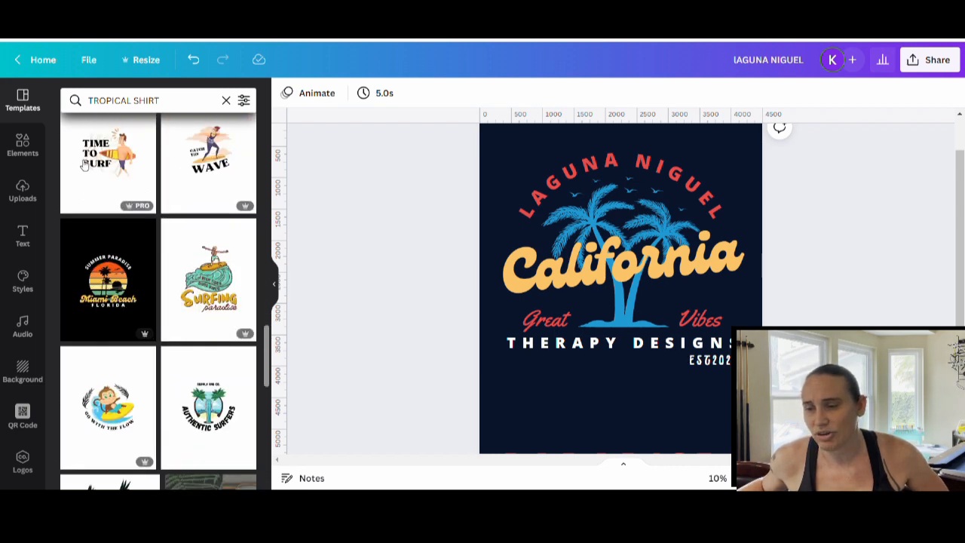
scroll(151, 226, down, 3)
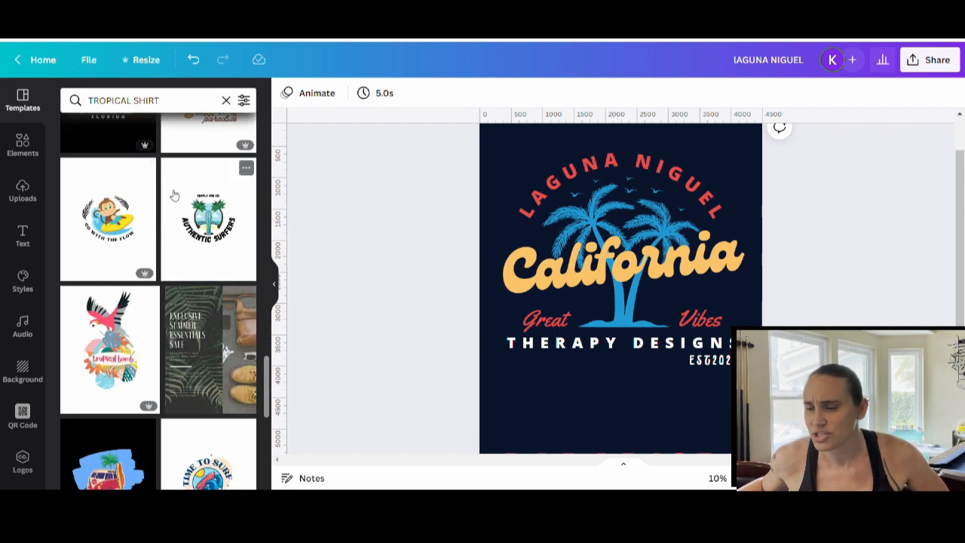
scroll(173, 197, down, 7)
scroll(184, 202, down, 2)
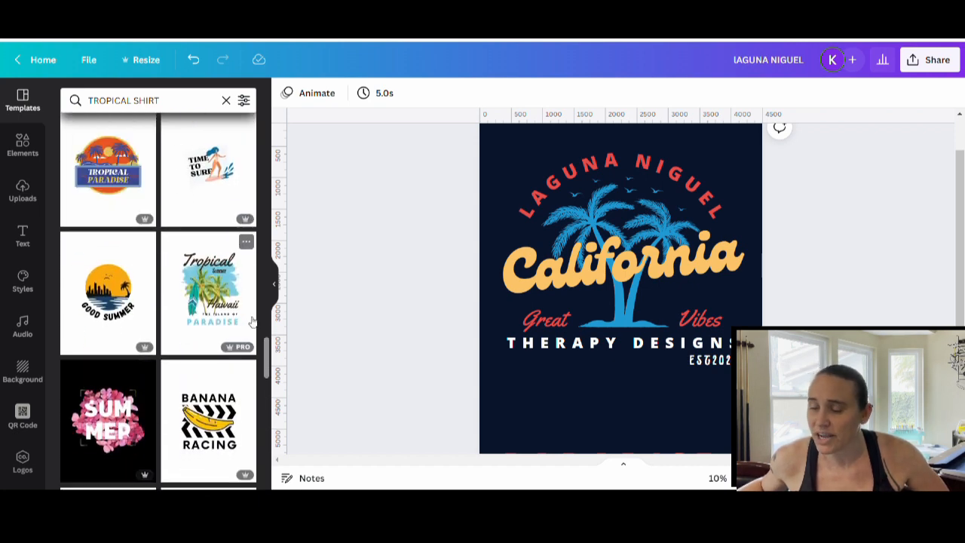
scroll(151, 263, down, 5)
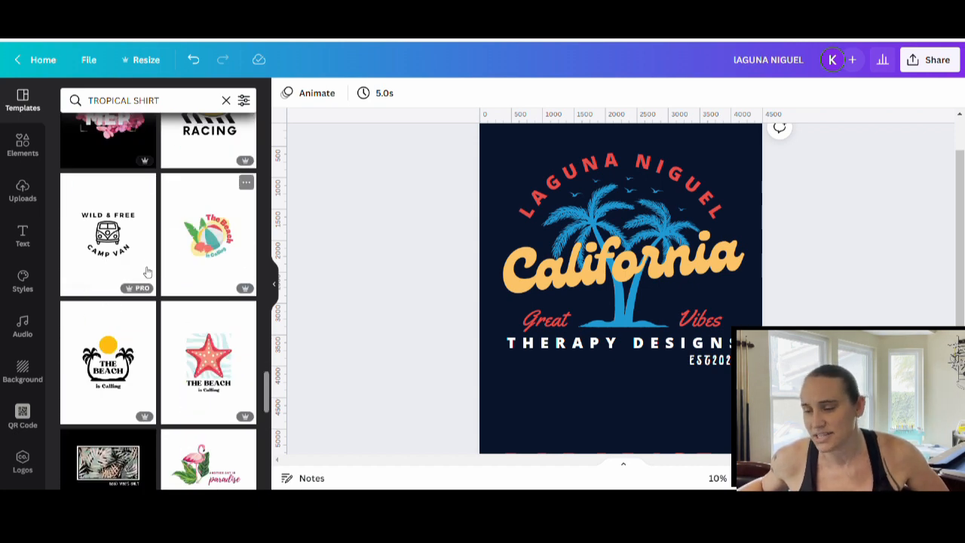
scroll(211, 340, down, 3)
scroll(179, 344, down, 2)
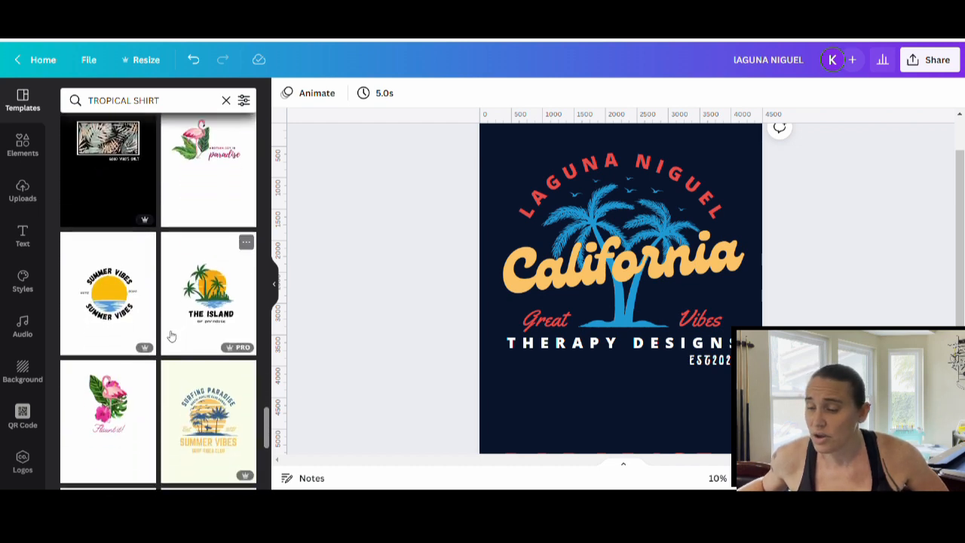
scroll(170, 334, down, 2)
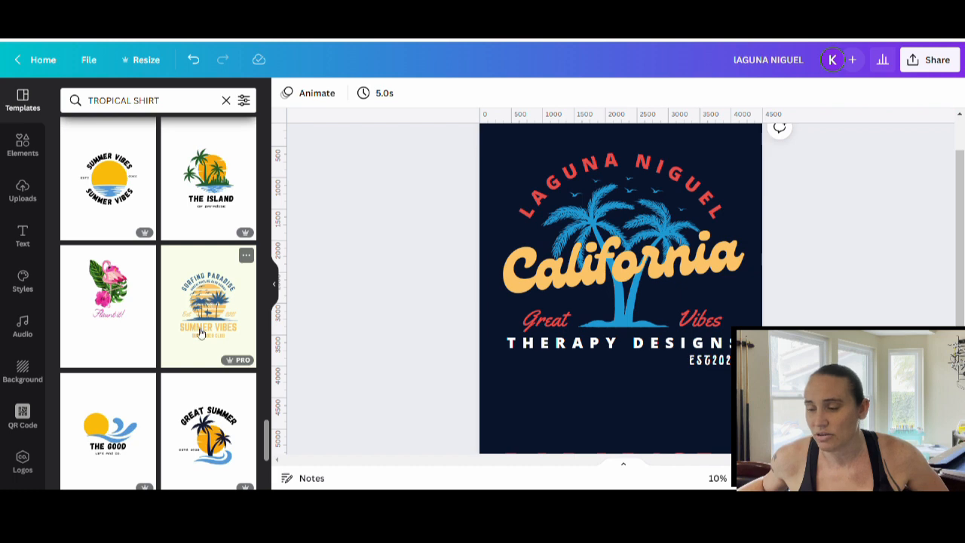
scroll(155, 249, down, 4)
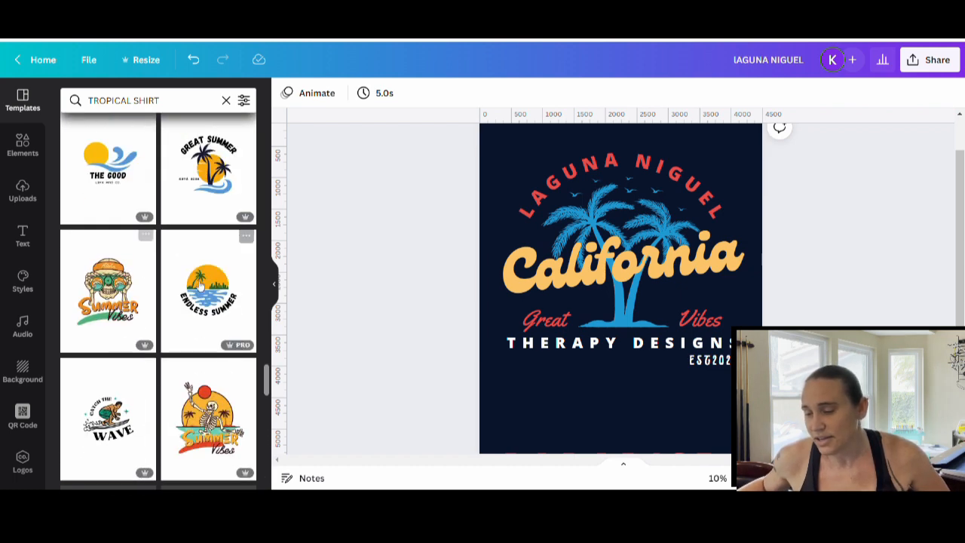
scroll(166, 257, down, 5)
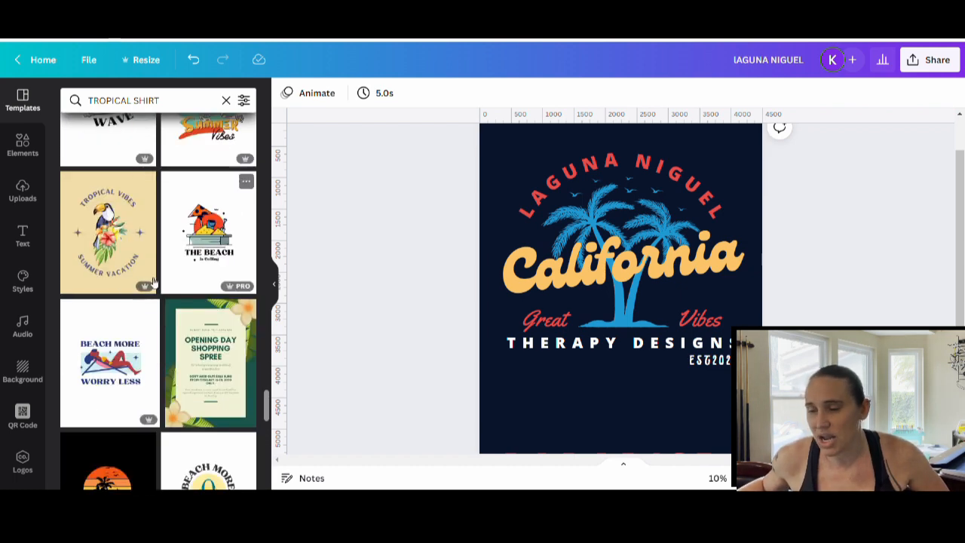
scroll(115, 230, down, 3)
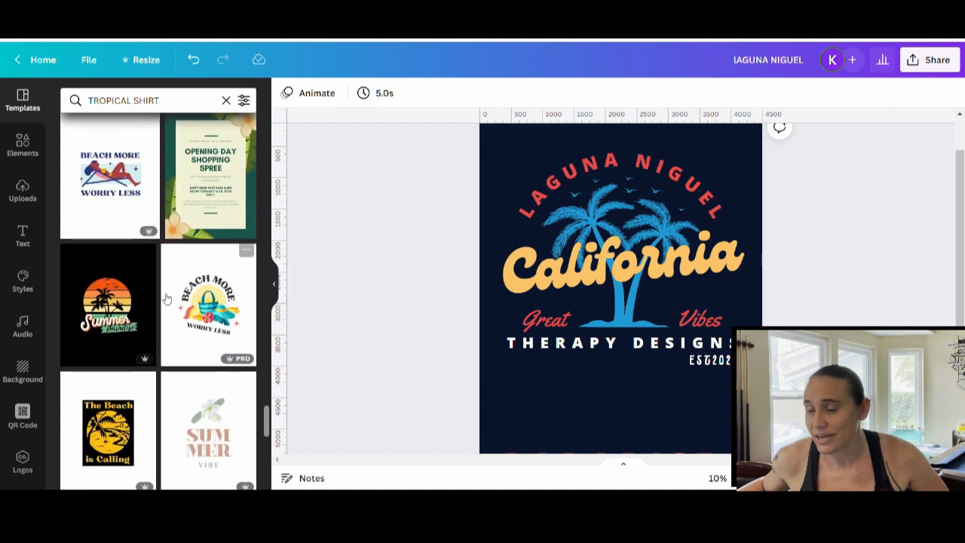
scroll(115, 232, up, 3)
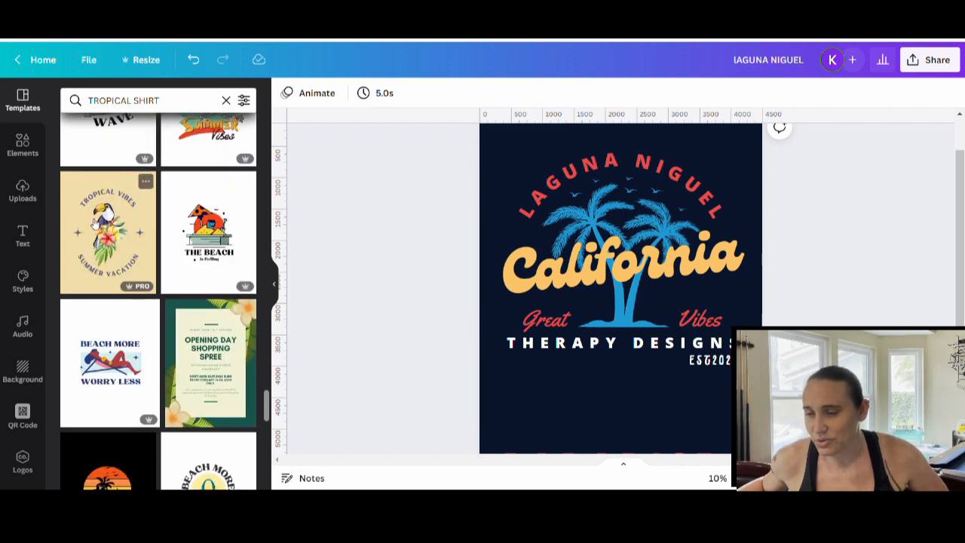
scroll(217, 270, down, 10)
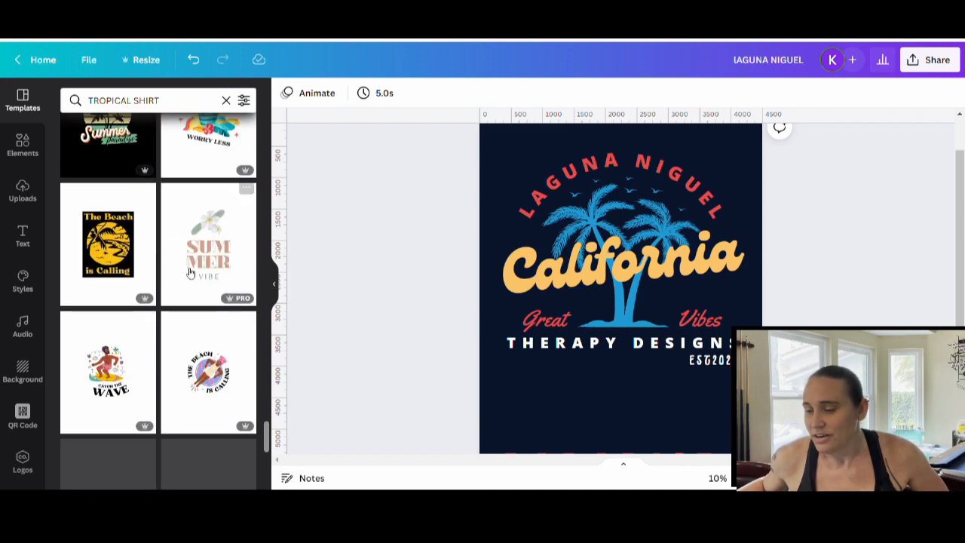